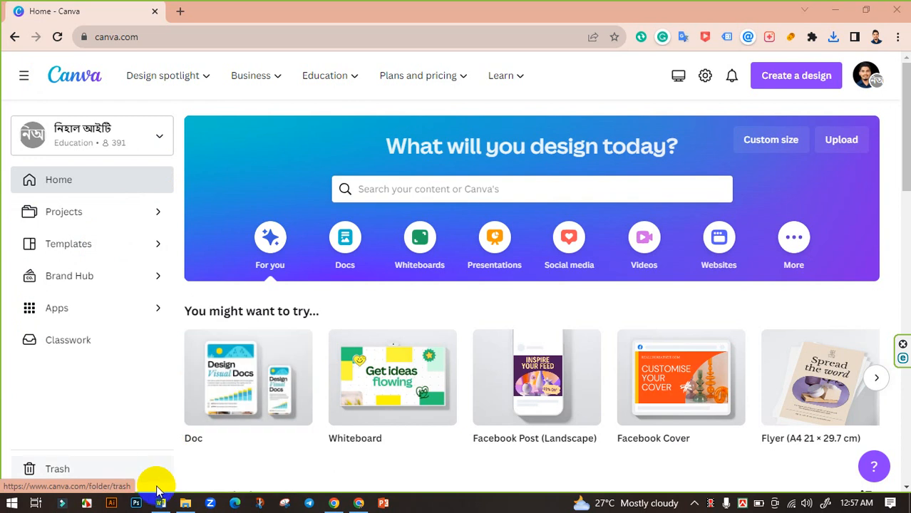
- Check the leaderboard size in the Google Display Ads Size Word document and create a custom-size 728 × 90 px design in Canva
click(162, 504)
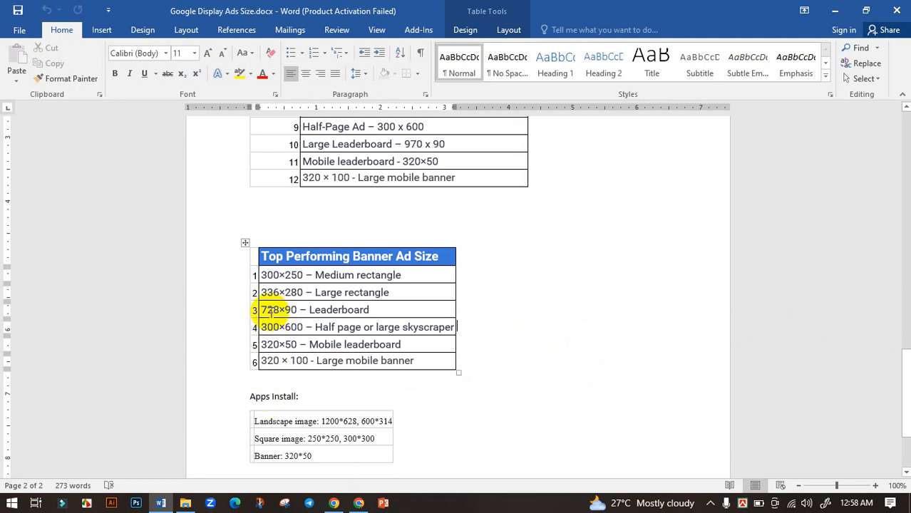
click(358, 505)
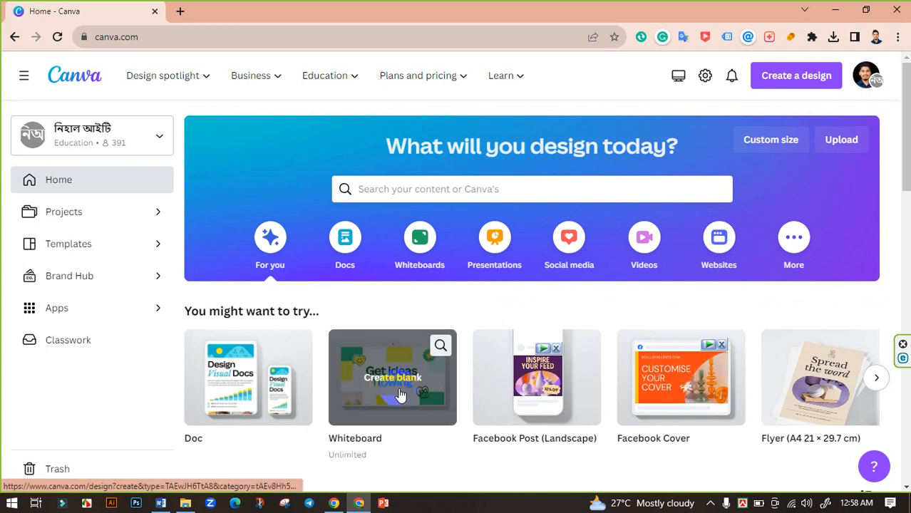
click(764, 150)
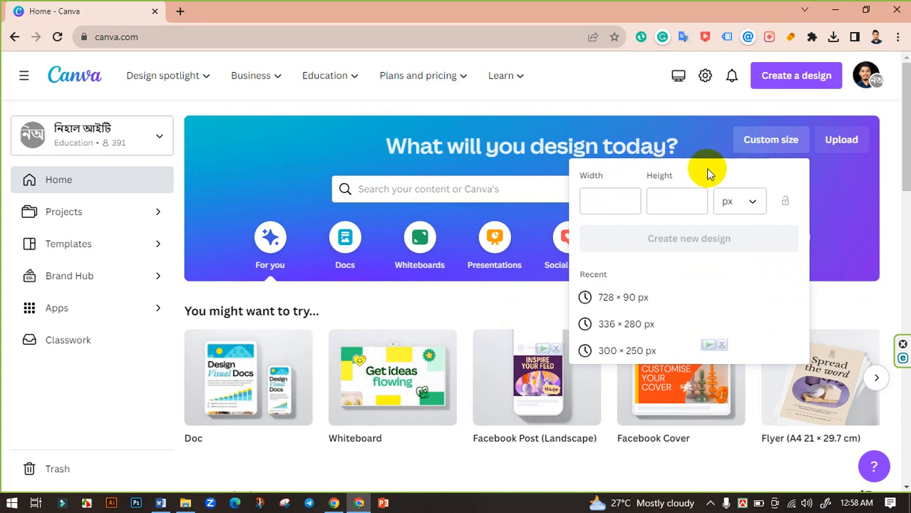
click(620, 200)
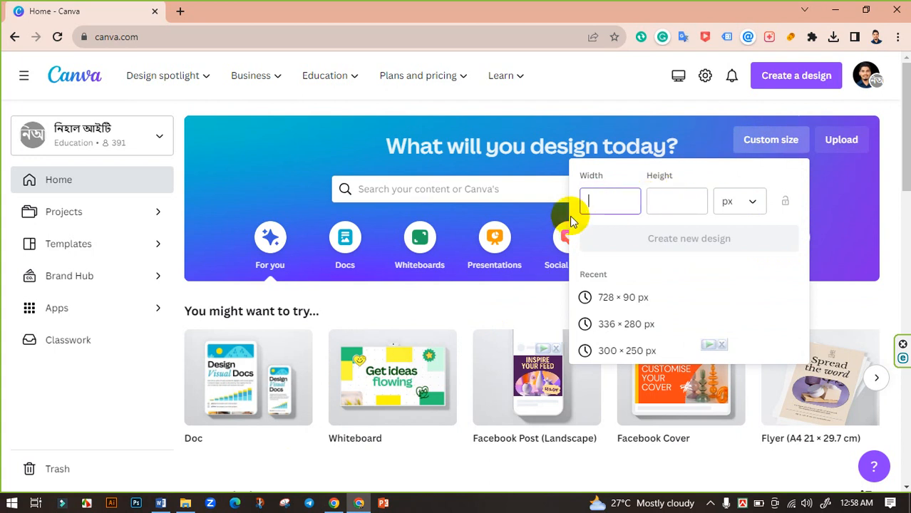
text(728)
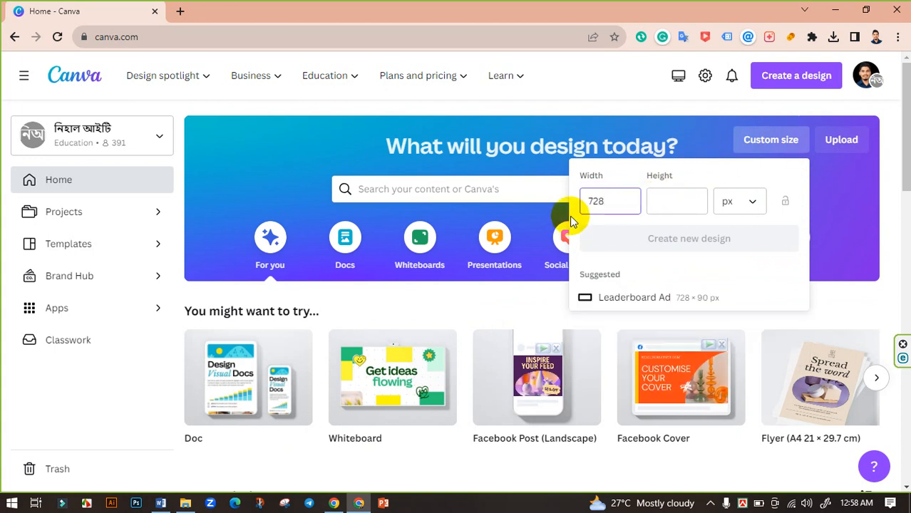
key(Tab)
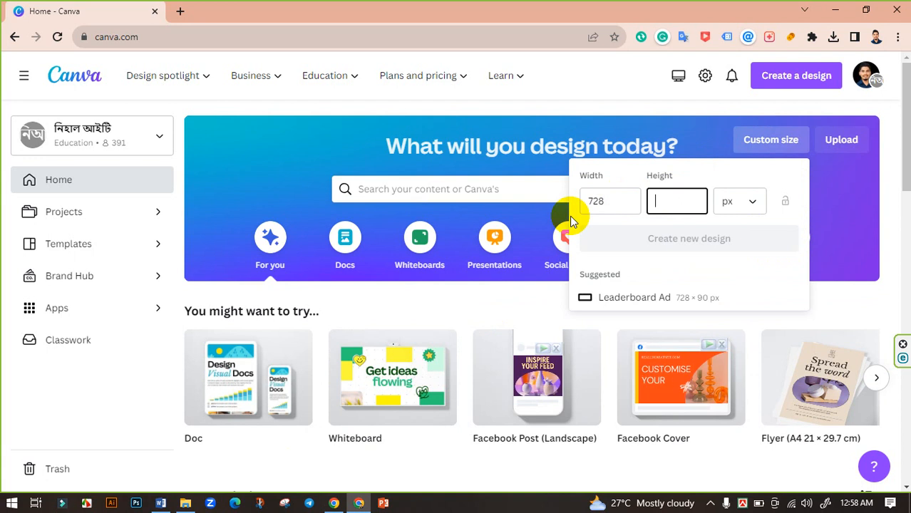
text(90)
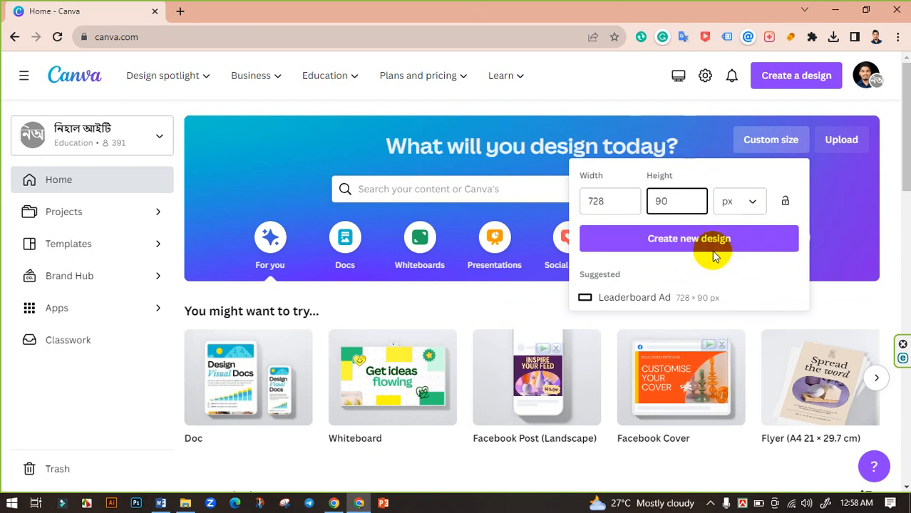
click(684, 238)
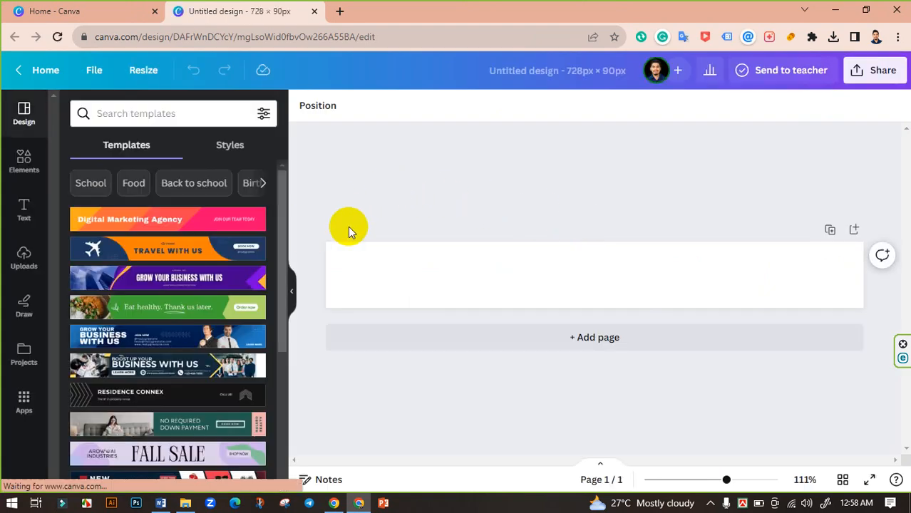
- Browse the suggested leaderboard templates and search them for "fashion"
scroll(214, 293, down, 10)
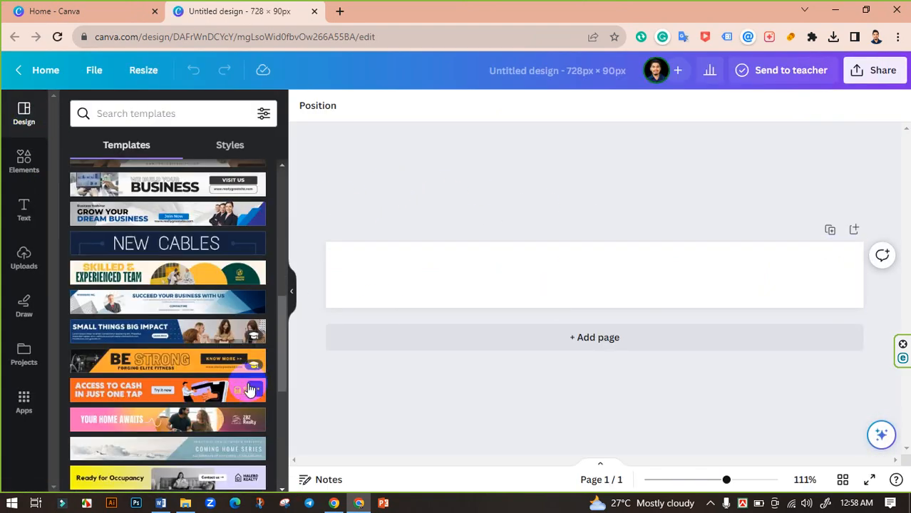
scroll(242, 386, down, 3)
scroll(217, 387, up, 2)
scroll(178, 356, up, 10)
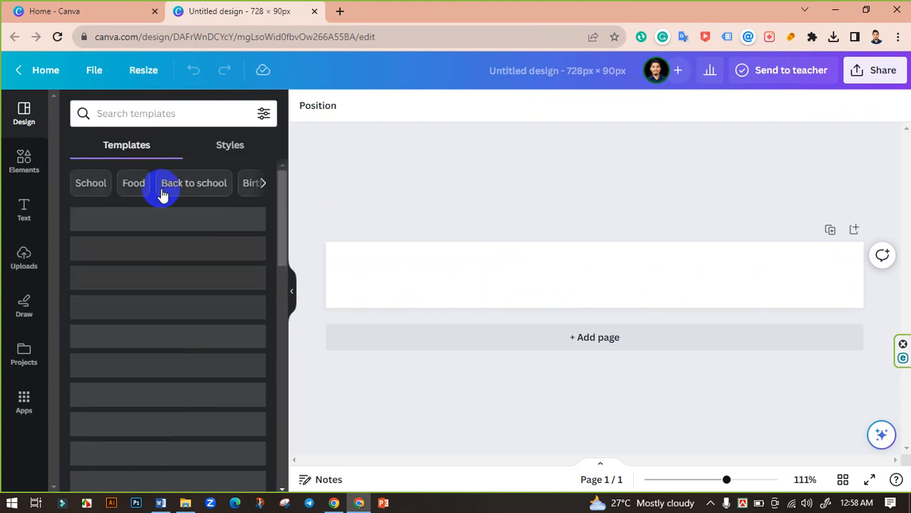
click(142, 113)
click(82, 146)
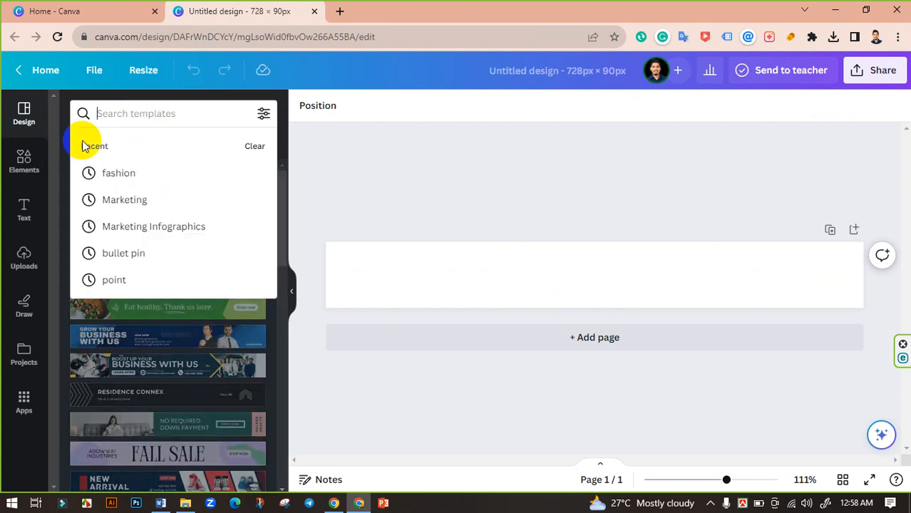
text(fashion)
key(Return)
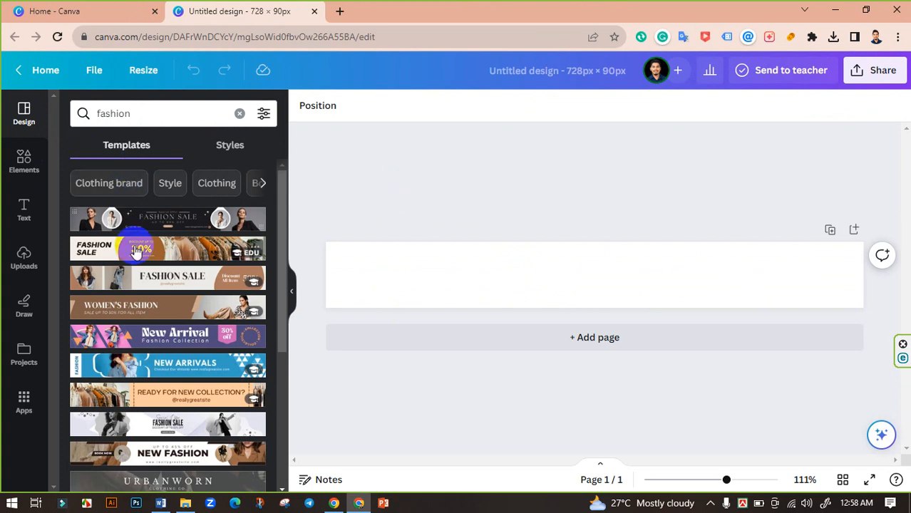
- Apply the White Black and Brown Professional Fashion Sale Leaderboard Ad template to the blank page
scroll(184, 269, down, 1)
scroll(184, 269, up, 1)
scroll(179, 272, down, 4)
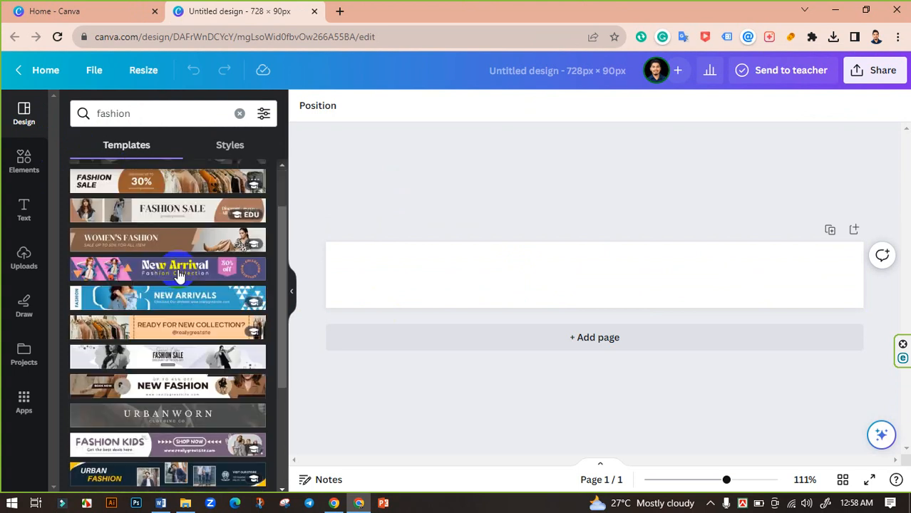
scroll(179, 274, down, 5)
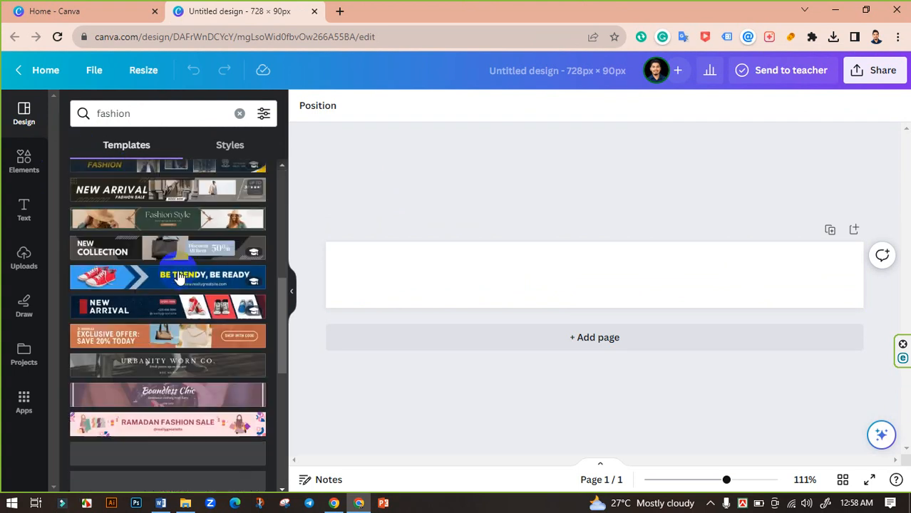
scroll(178, 286, up, 10)
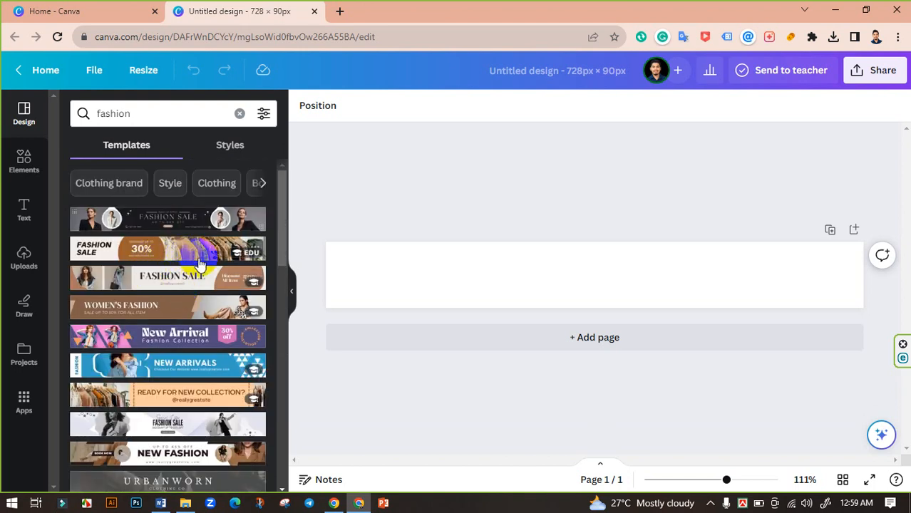
scroll(192, 281, down, 1)
scroll(184, 296, down, 3)
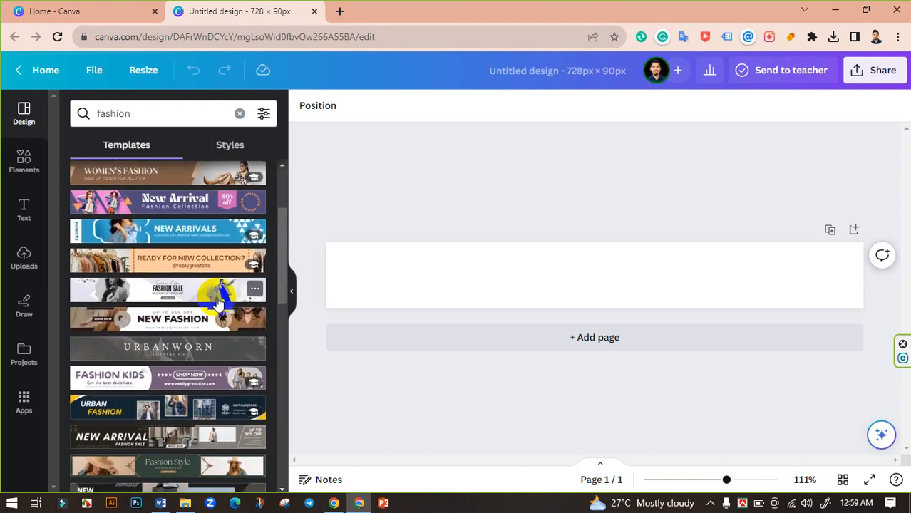
scroll(182, 305, down, 4)
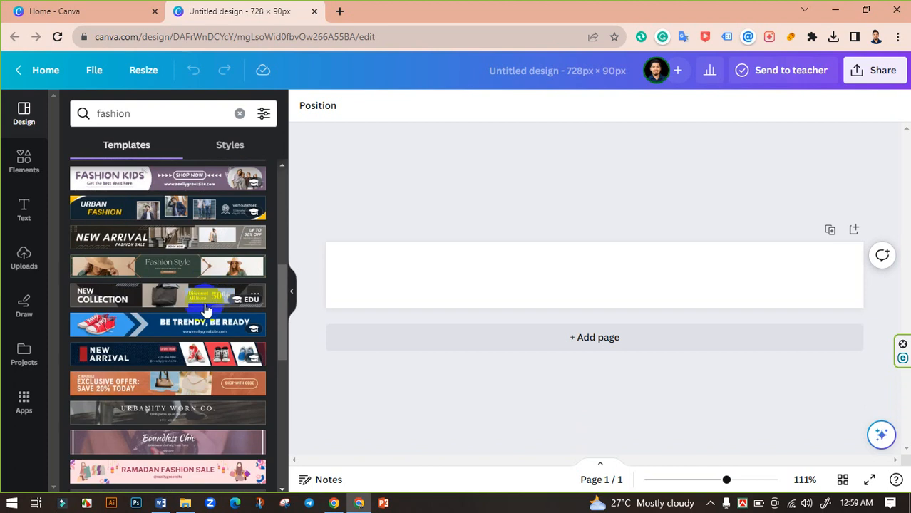
scroll(202, 313, down, 2)
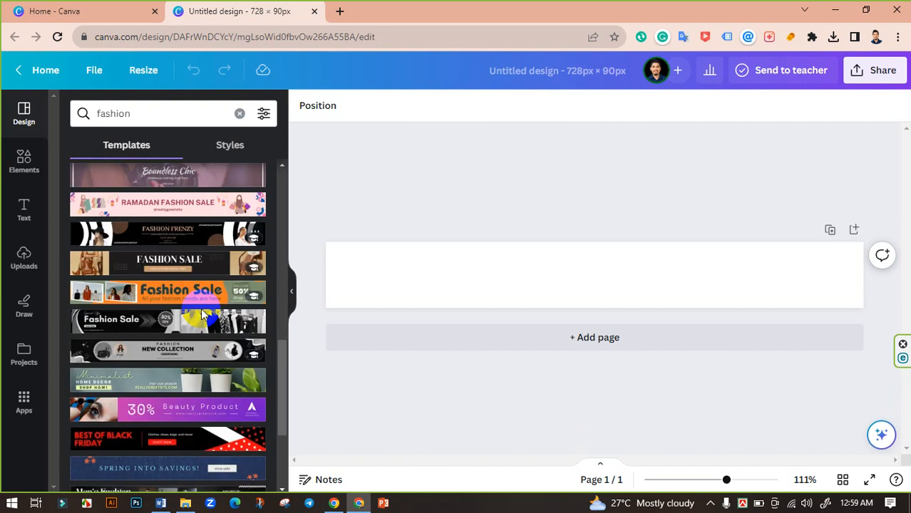
scroll(215, 364, down, 2)
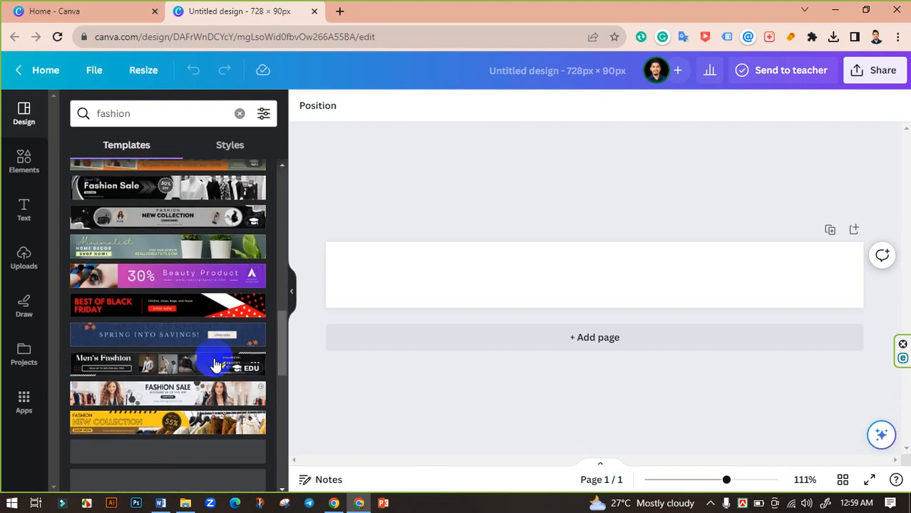
scroll(215, 365, down, 3)
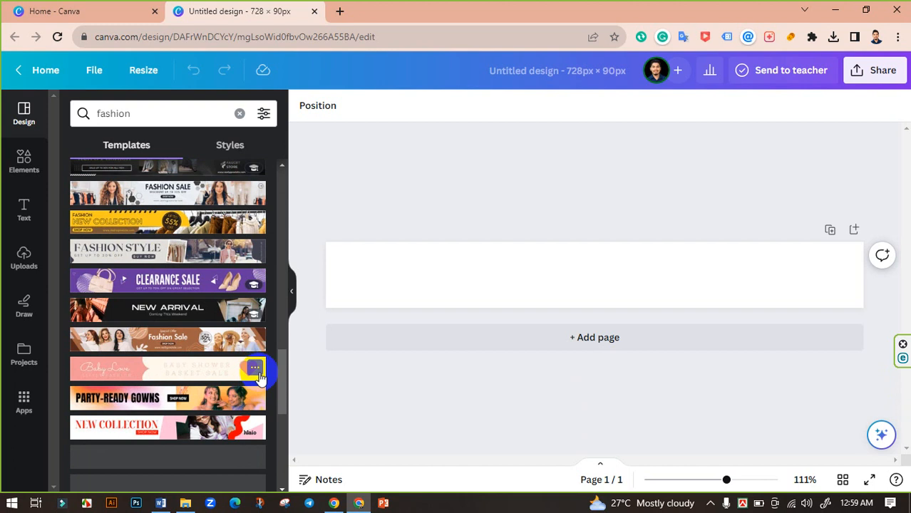
scroll(258, 366, down, 2)
scroll(211, 379, down, 1)
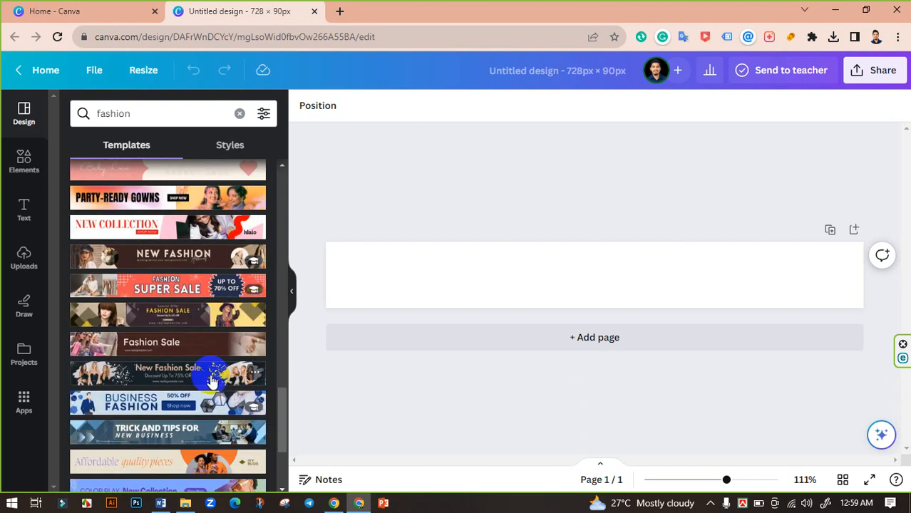
scroll(173, 375, up, 3)
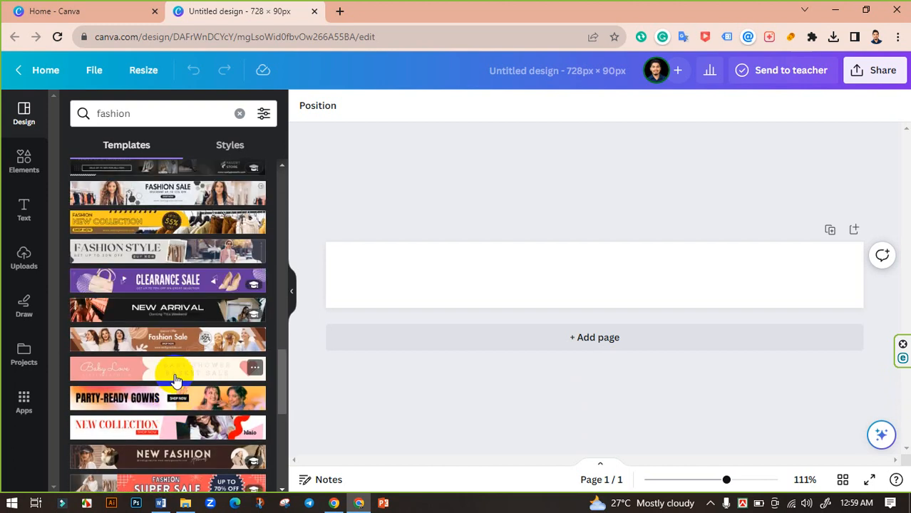
scroll(176, 380, up, 2)
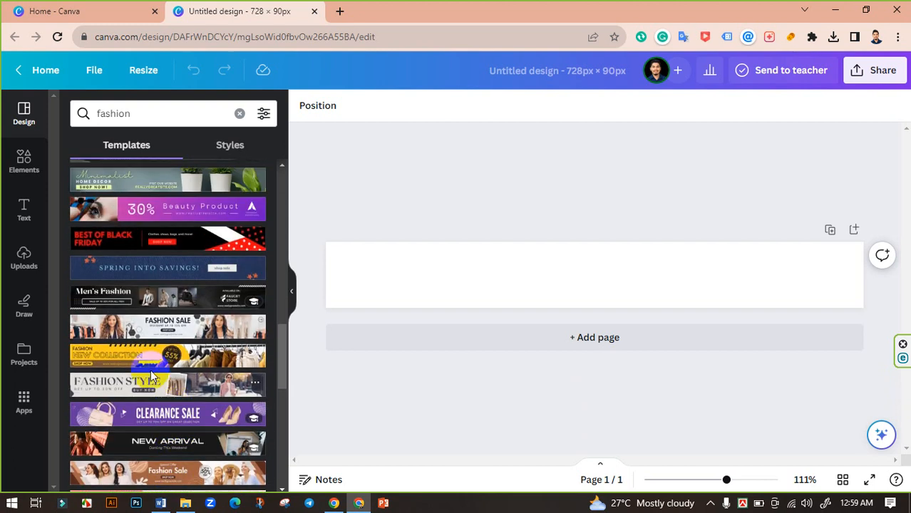
click(170, 323)
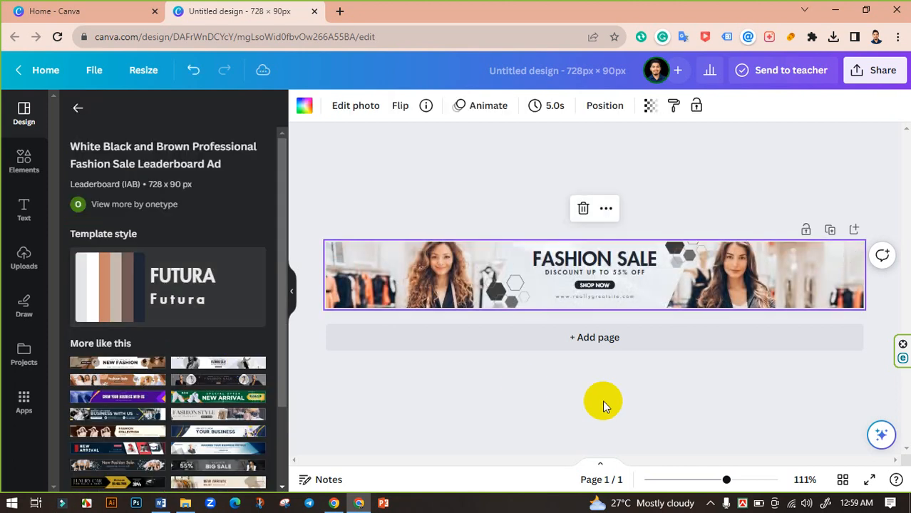
click(604, 404)
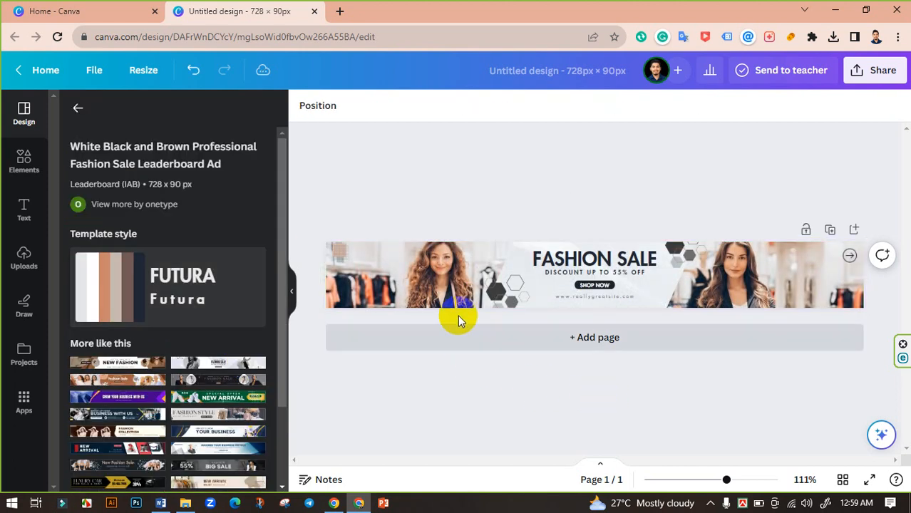
- Delete the images of the women from both side frames of the banner, keeping the empty frames
click(432, 275)
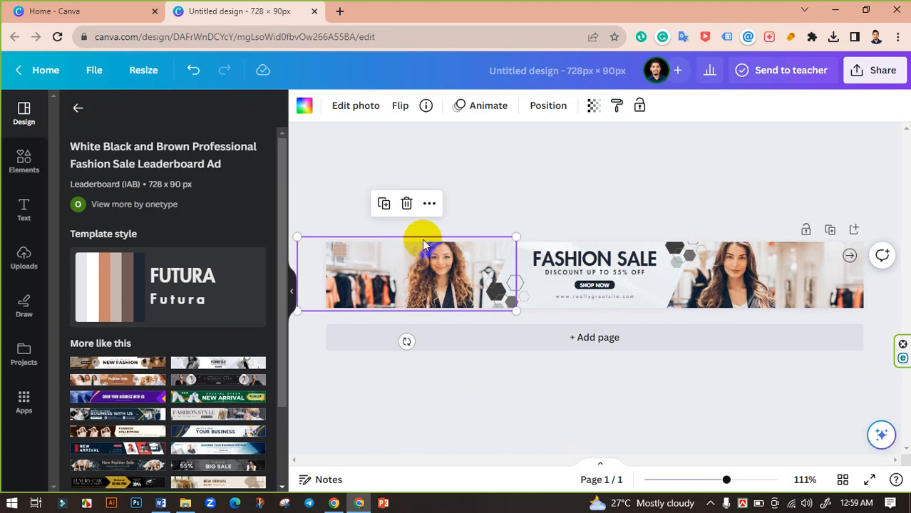
click(406, 204)
click(403, 238)
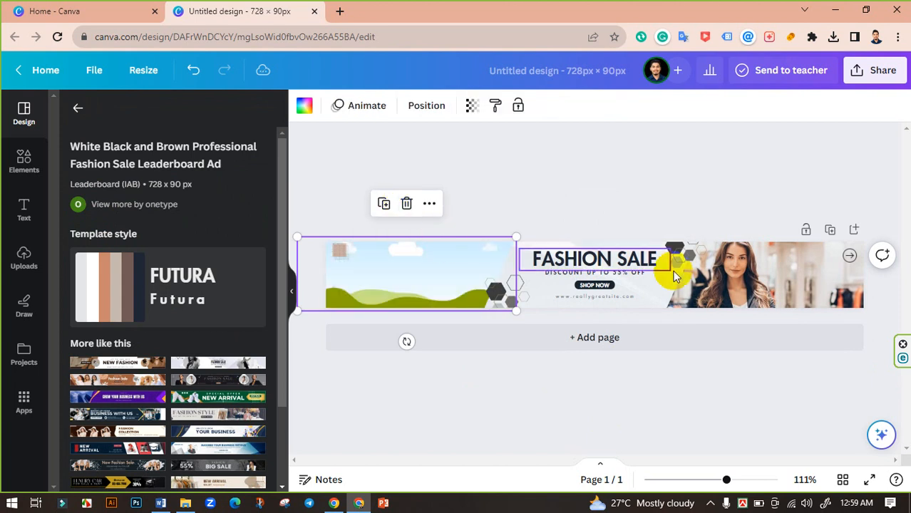
click(751, 248)
click(777, 205)
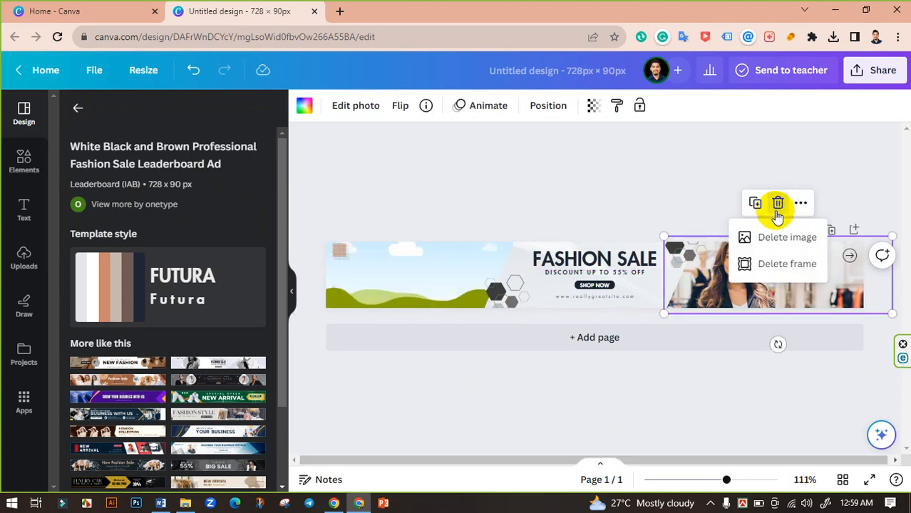
click(753, 237)
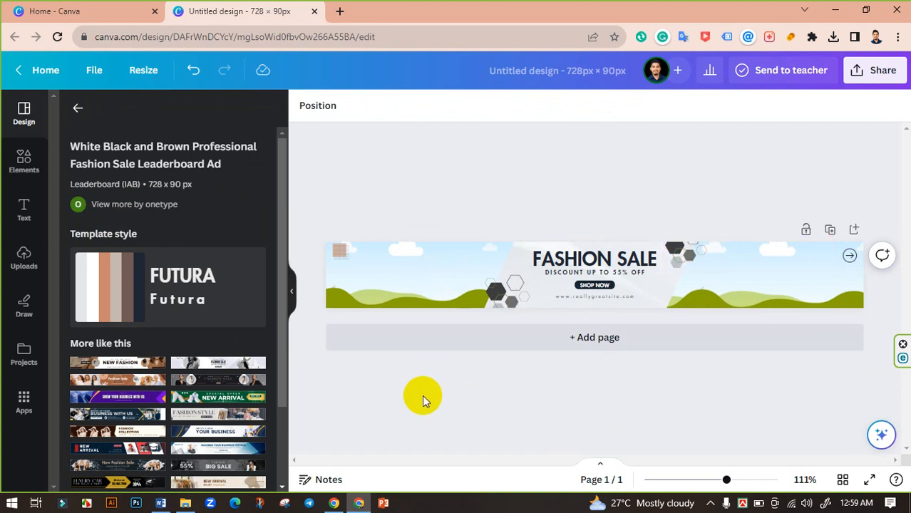
- Upload the group photos 55753be7a9.jpeg and bc41b8eab0.jpeg from the Downloads folder
click(22, 275)
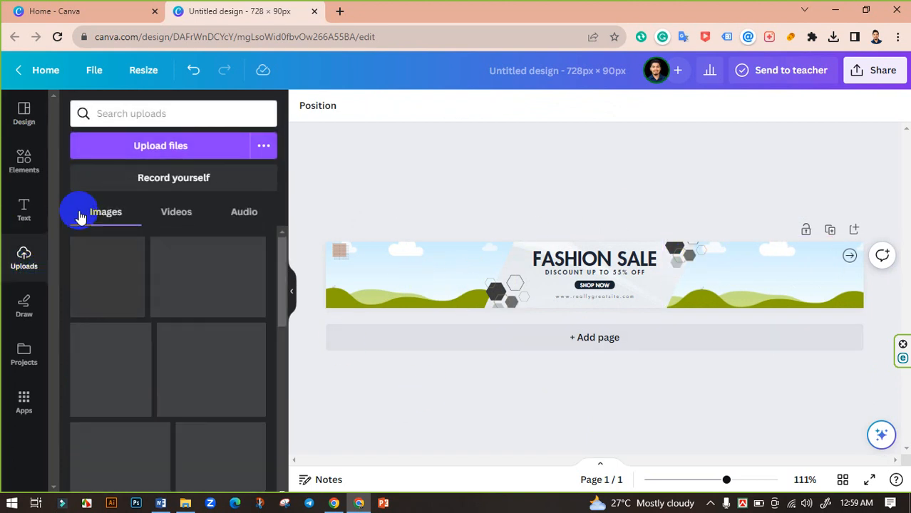
click(183, 148)
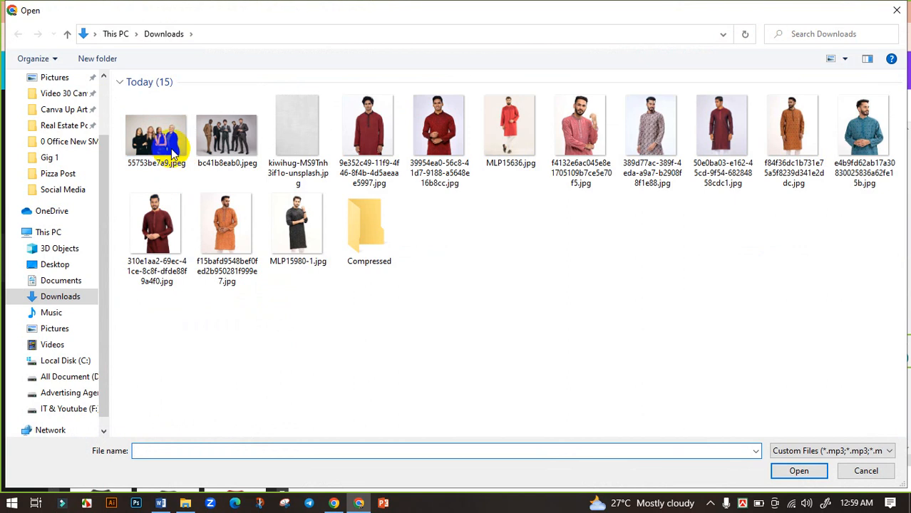
click(182, 151)
ctrl+click(217, 136)
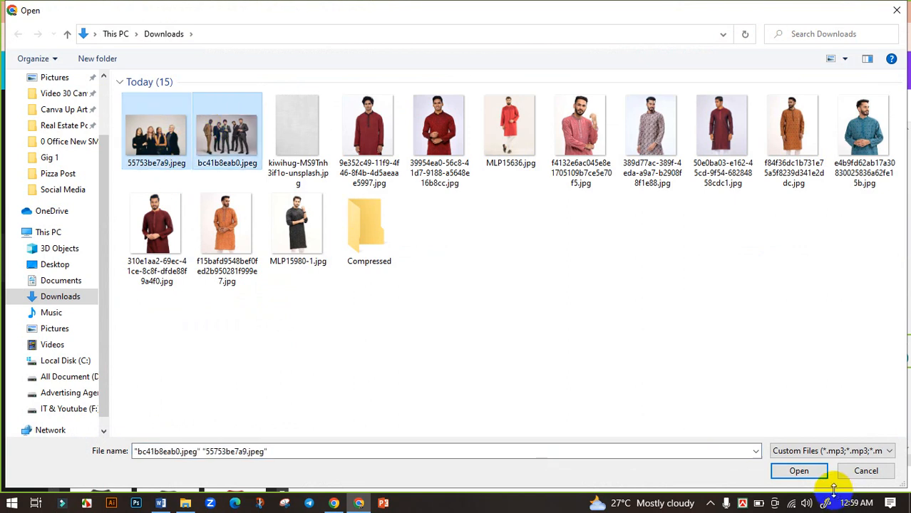
click(798, 471)
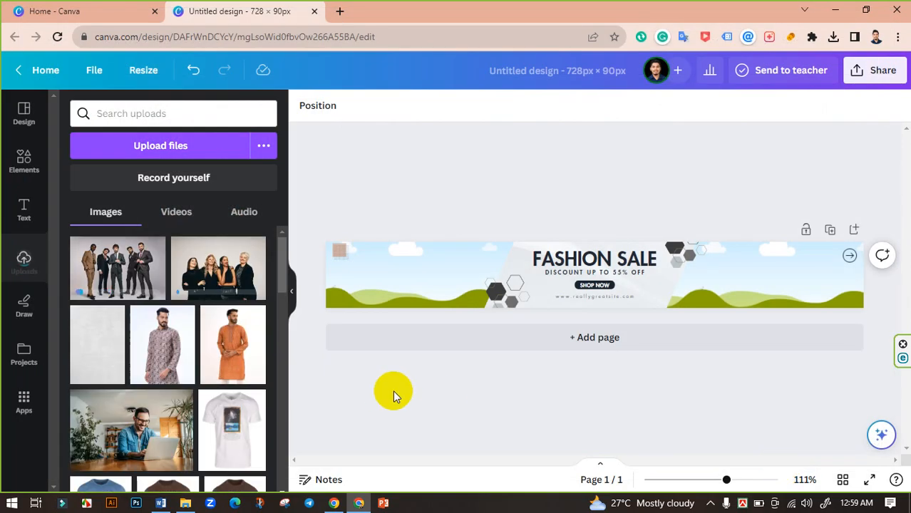
- Place the men's group photo in the banner's left frame, enlarging and repositioning it so their faces and upper bodies fill the frame
drag(118, 263, 430, 297)
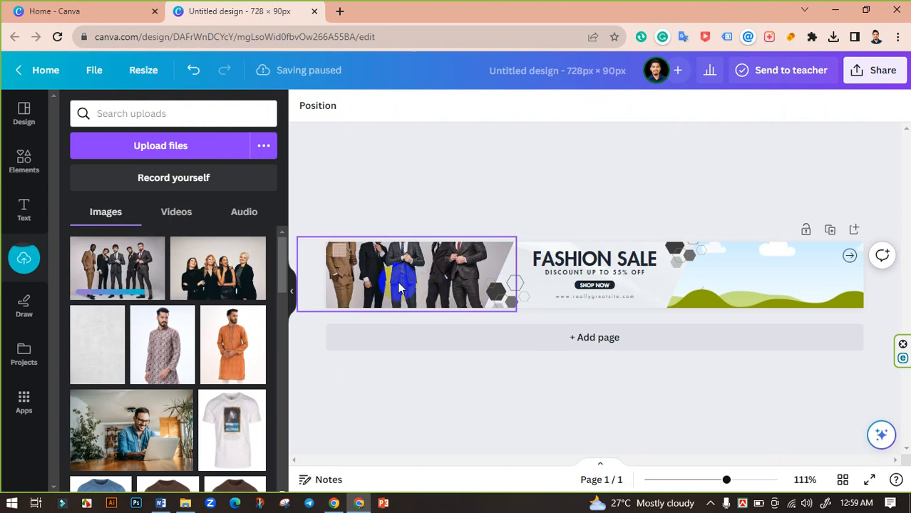
double_click(439, 289)
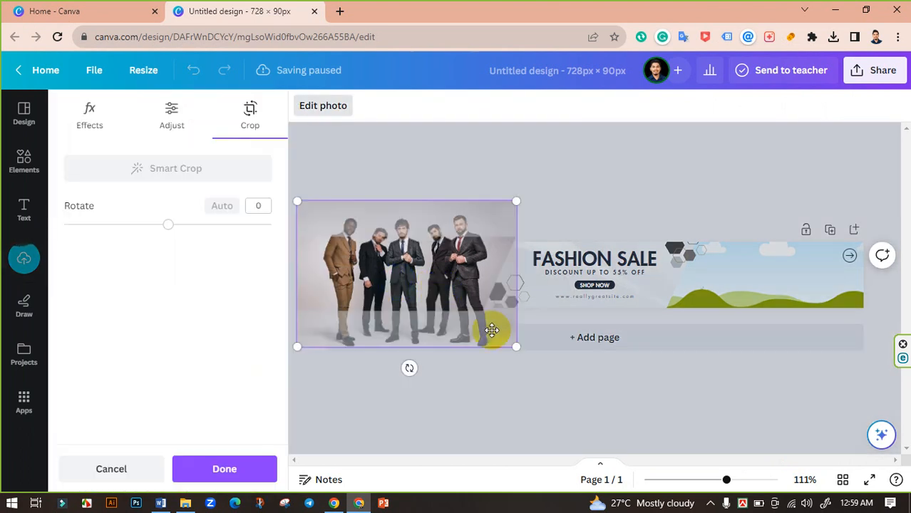
drag(515, 348, 583, 390)
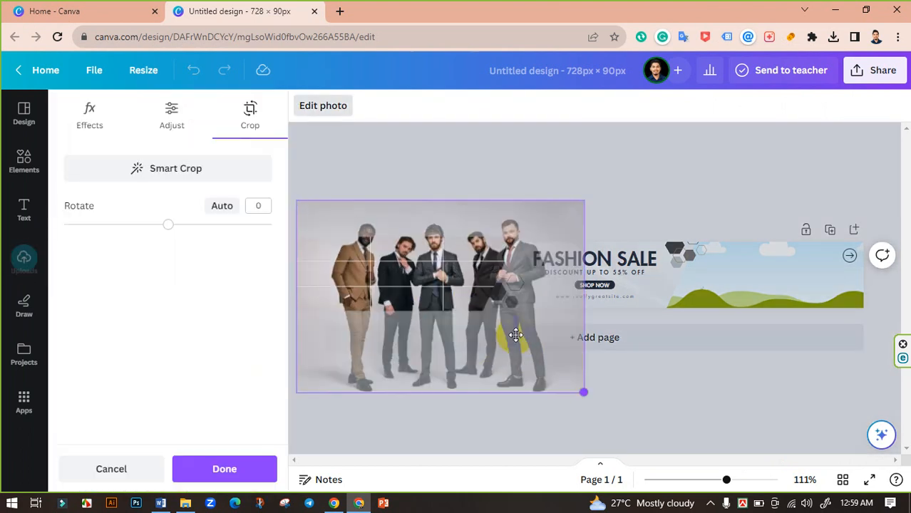
drag(411, 280, 380, 300)
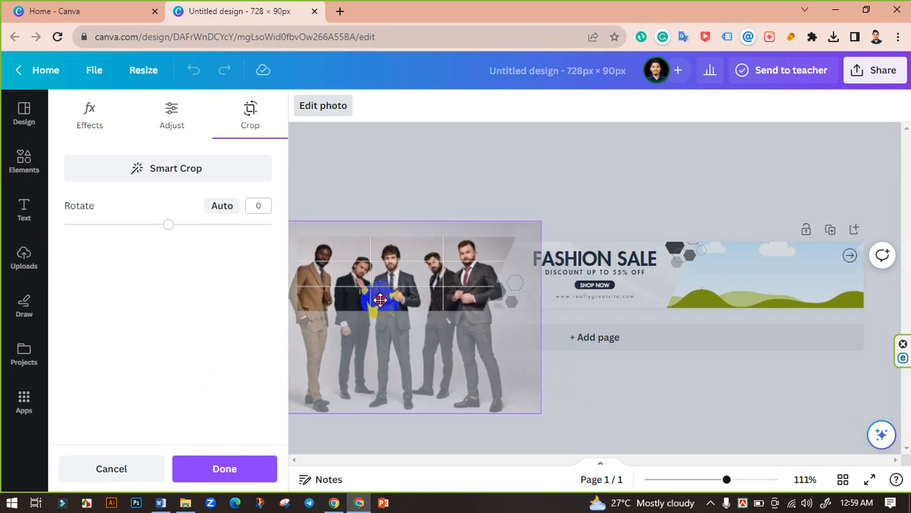
click(589, 387)
click(593, 394)
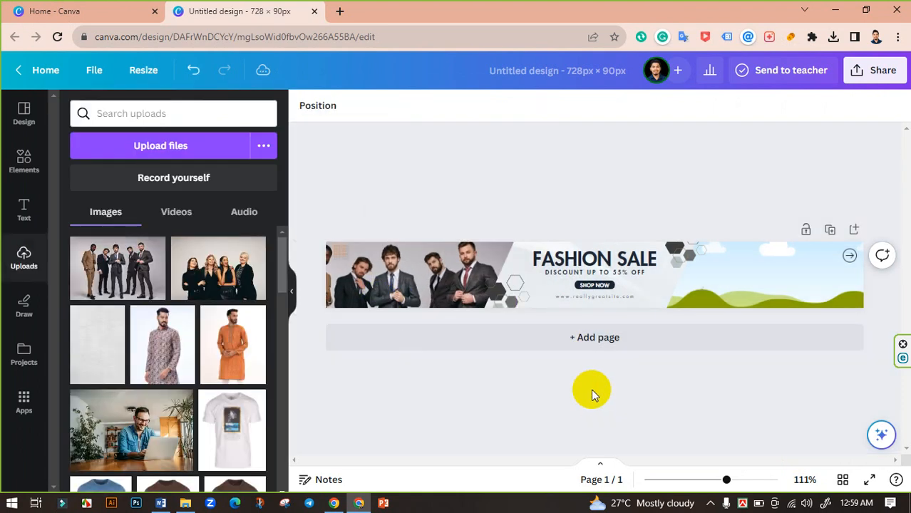
- Shrink the men's photo slightly inside its frame and shift it right so all five men fit
double_click(378, 276)
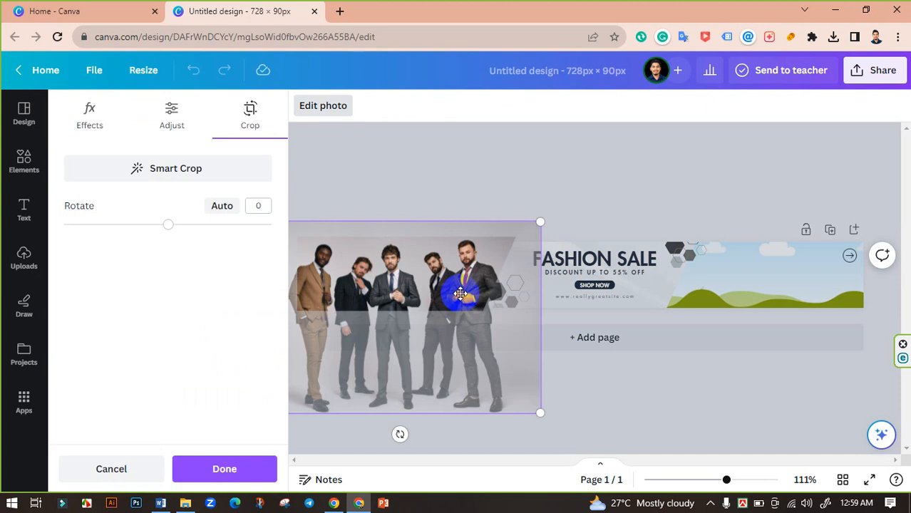
drag(541, 223, 515, 239)
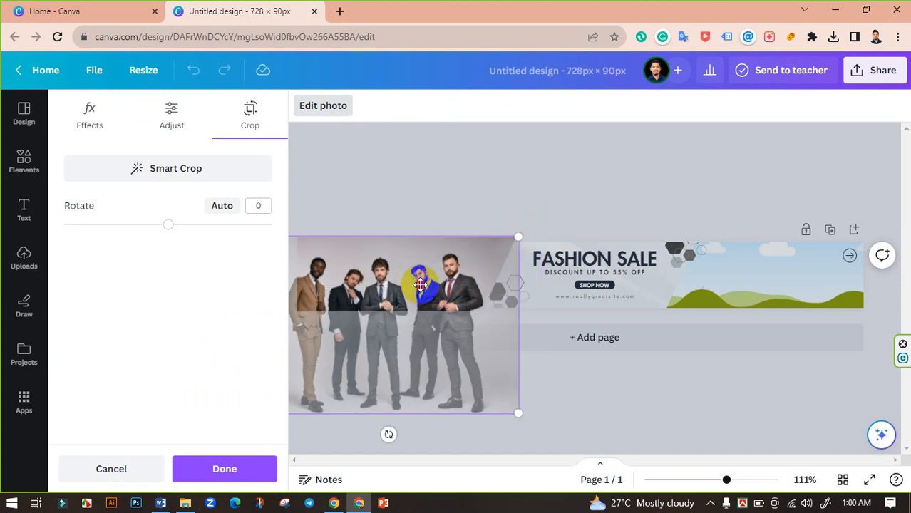
drag(421, 287, 449, 279)
click(587, 372)
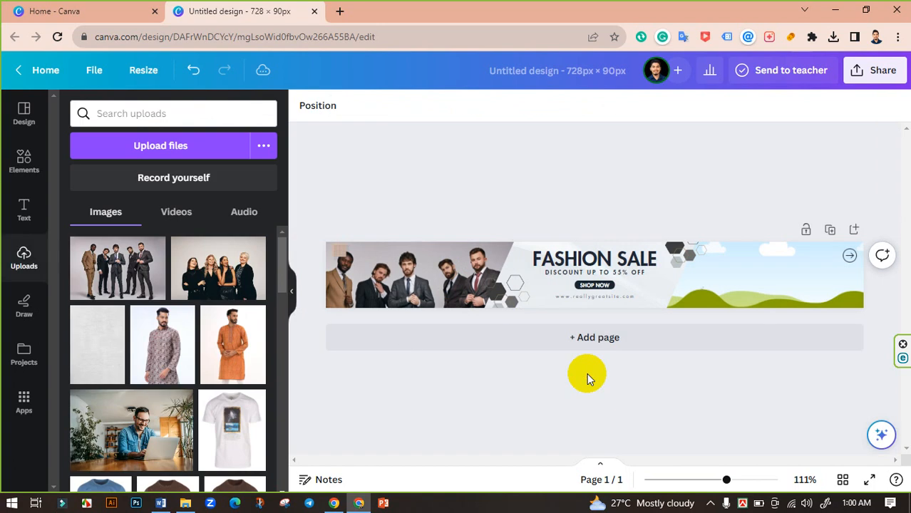
- Move the small brown square over the men's photo down to the banner's lower-left corner
click(342, 253)
drag(343, 254, 333, 303)
click(422, 376)
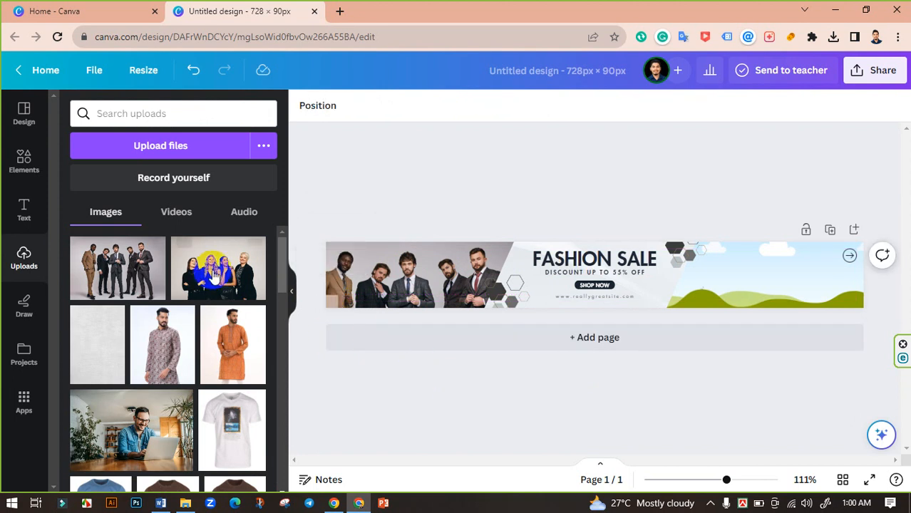
- Place the women's group photo in the banner's right frame and shift it slightly down within the crop
drag(214, 267, 709, 265)
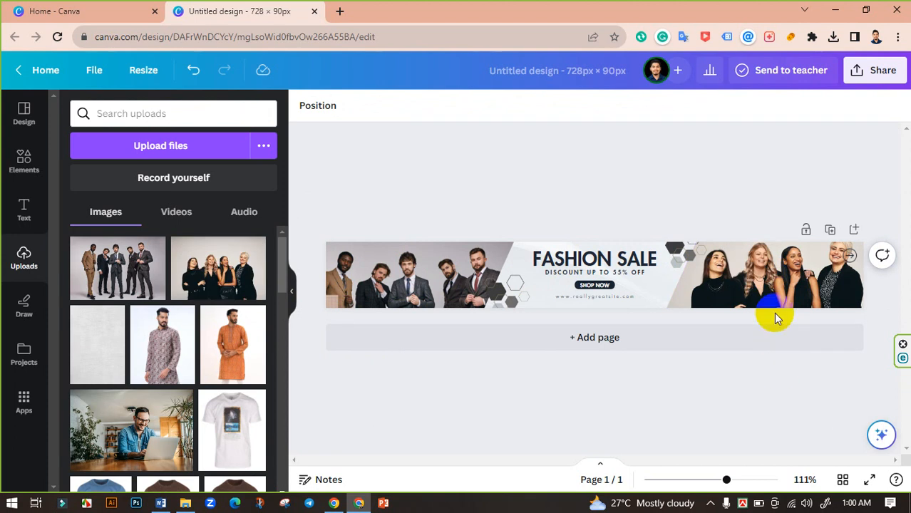
double_click(764, 276)
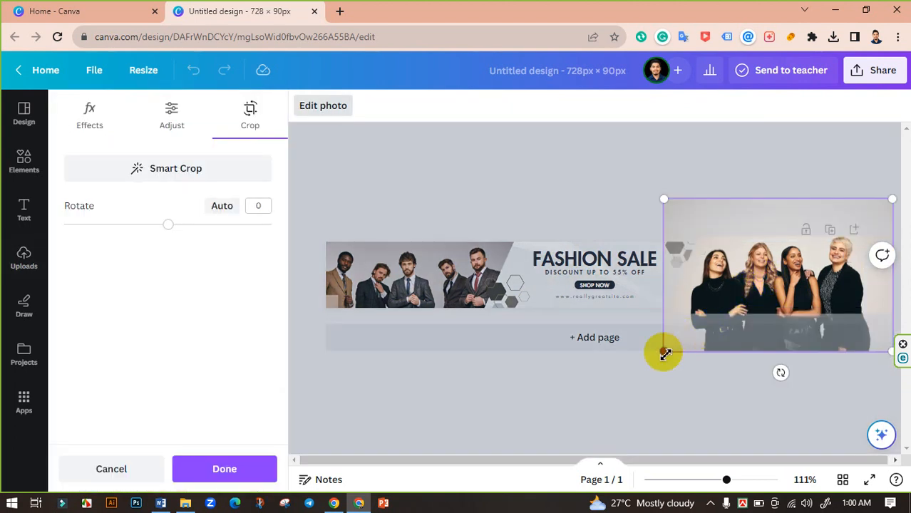
drag(664, 357, 699, 329)
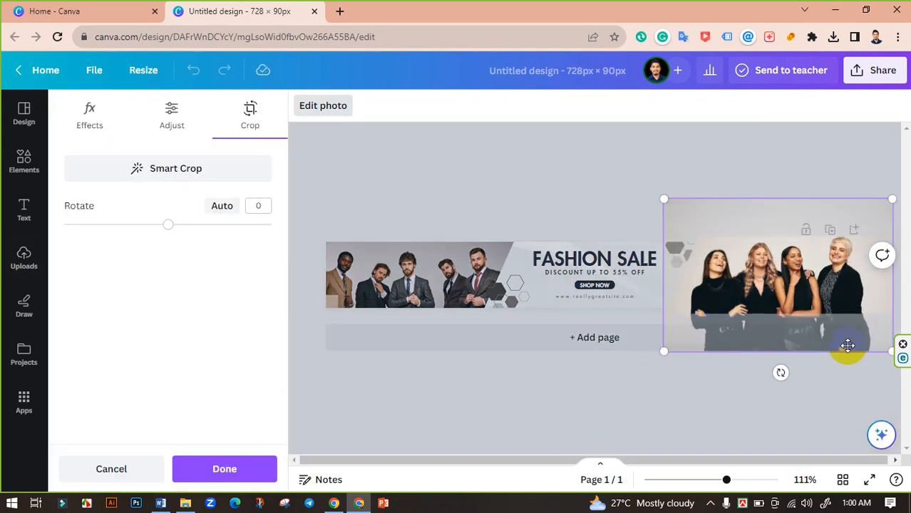
drag(891, 199, 881, 209)
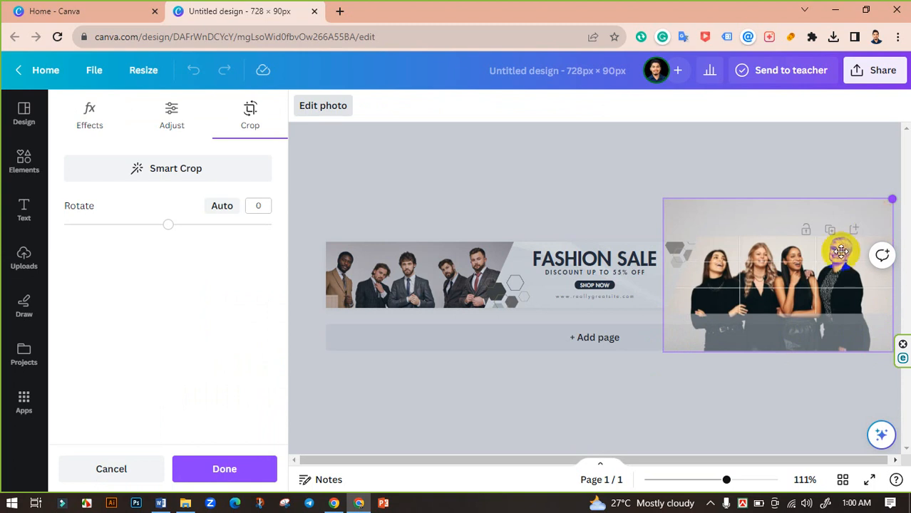
drag(804, 299, 808, 312)
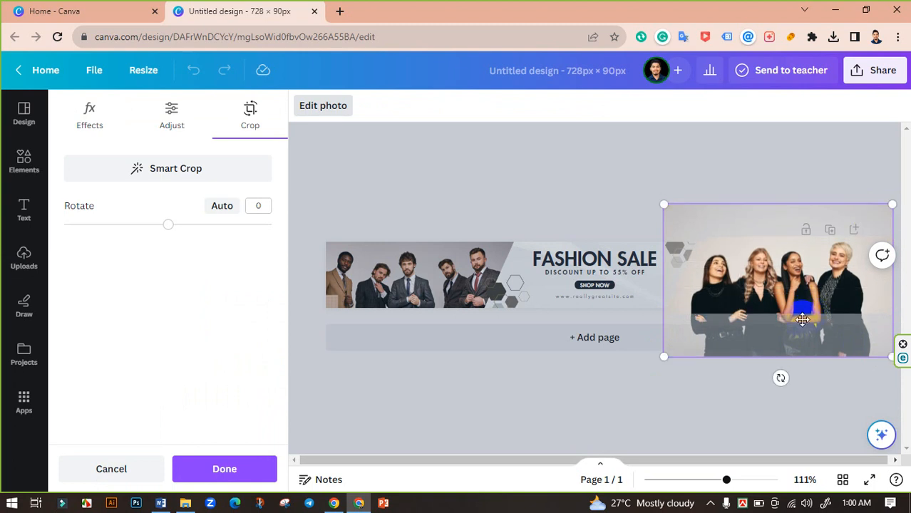
click(570, 403)
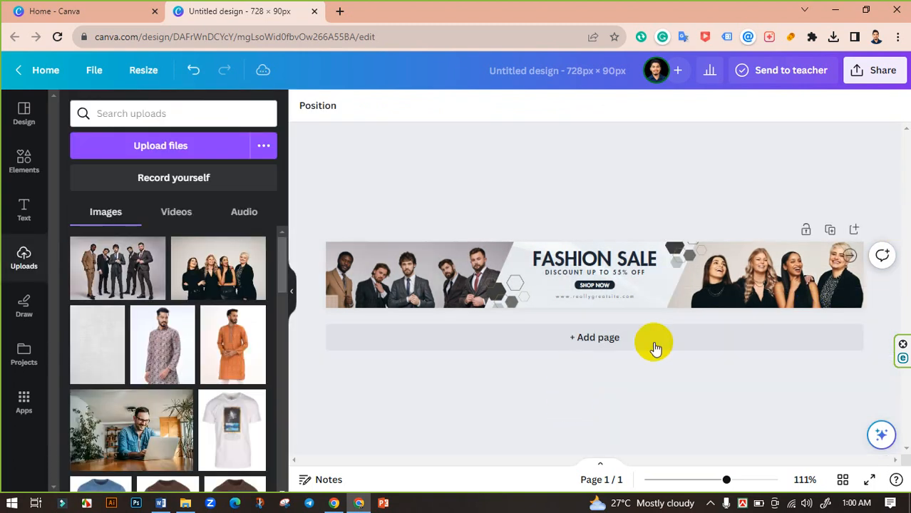
double_click(784, 271)
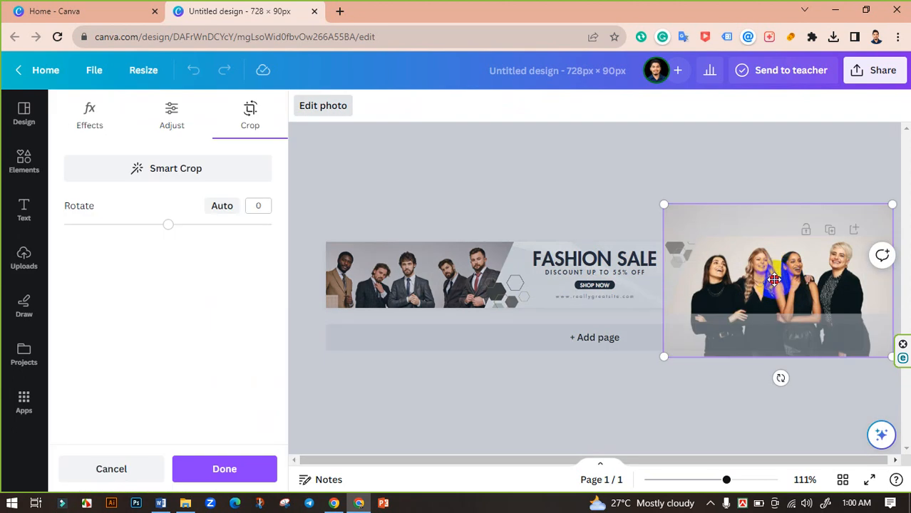
click(568, 202)
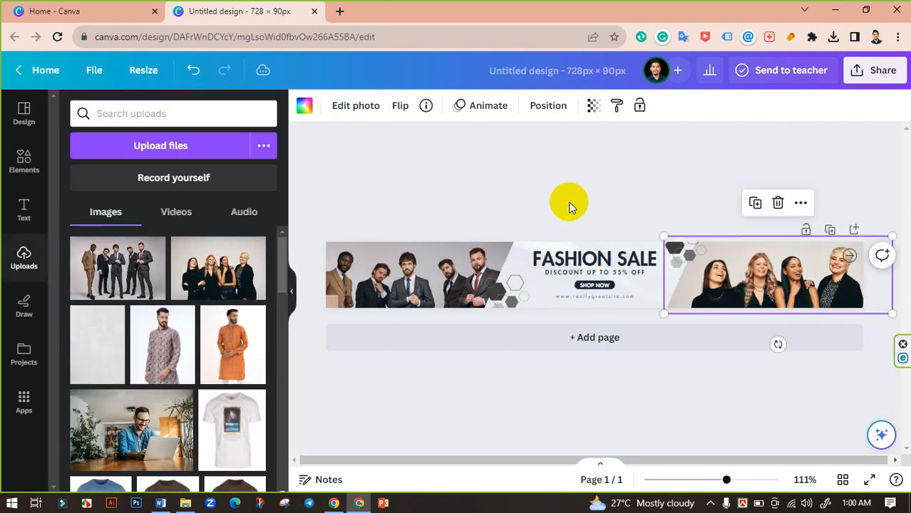
- Enlarge the men's photo slightly within its frame and reposition it so their heads stay inside the banner
click(419, 296)
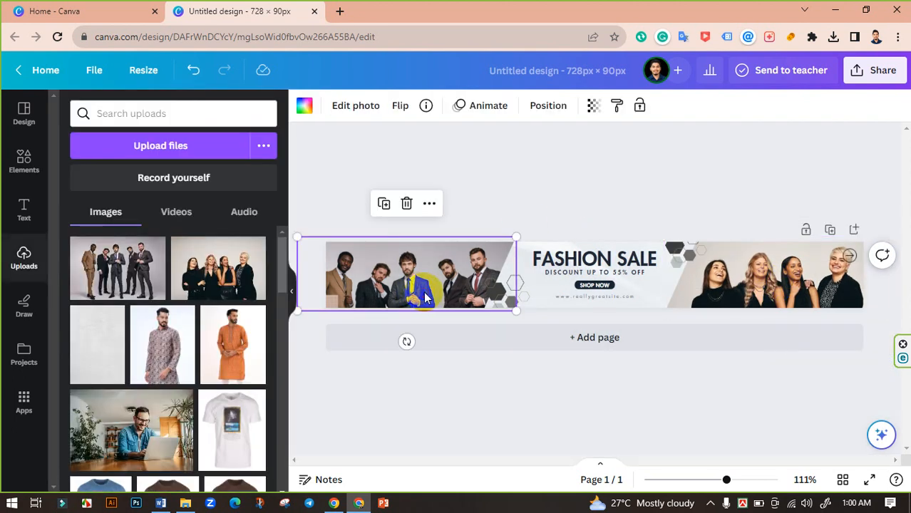
double_click(424, 298)
drag(545, 413, 557, 415)
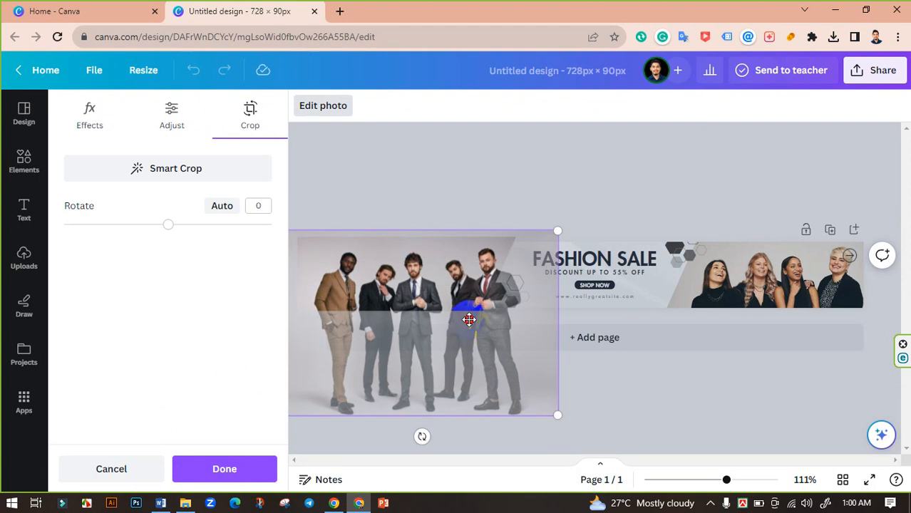
drag(469, 319, 464, 306)
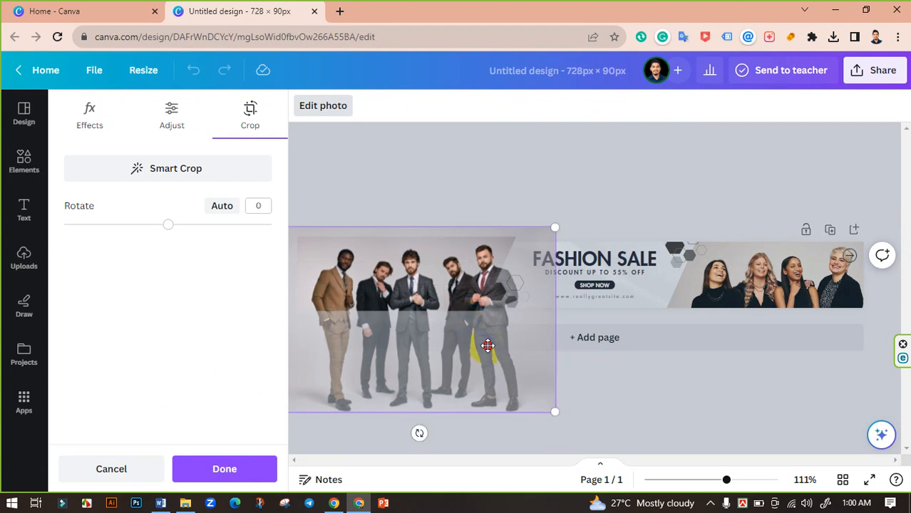
click(596, 368)
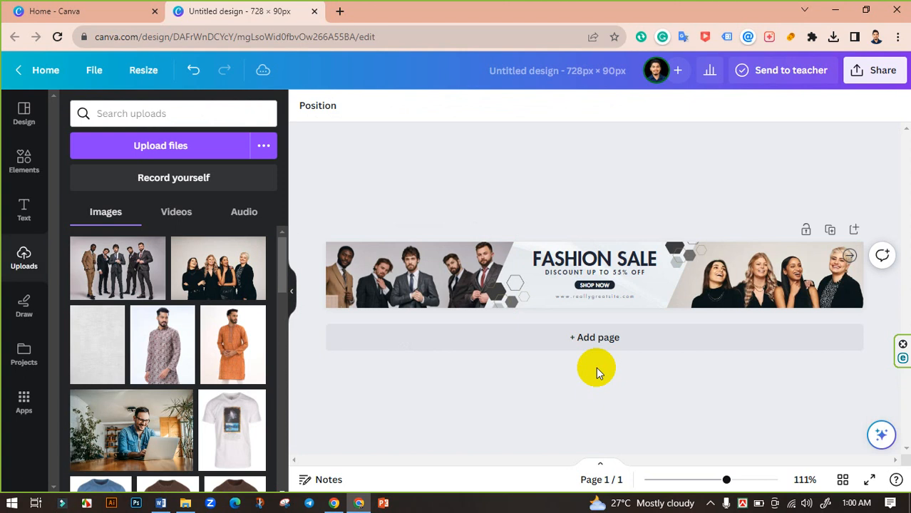
double_click(465, 273)
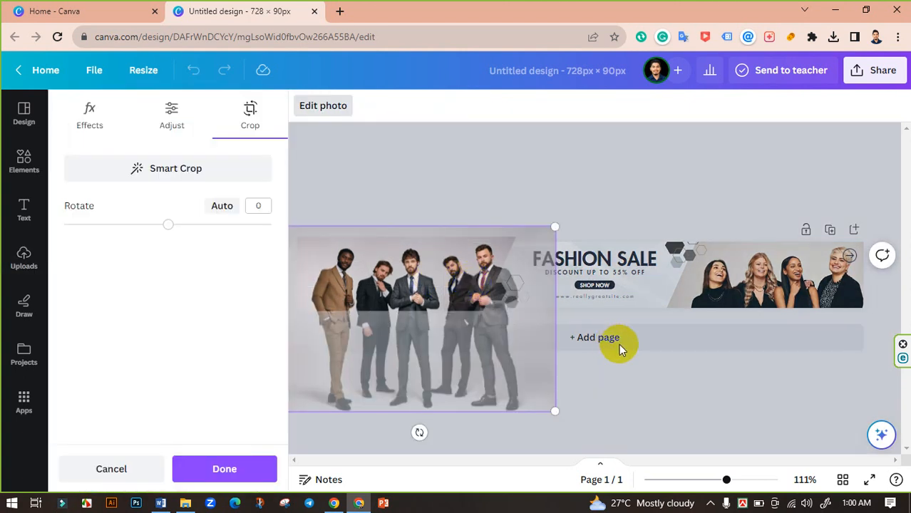
click(634, 373)
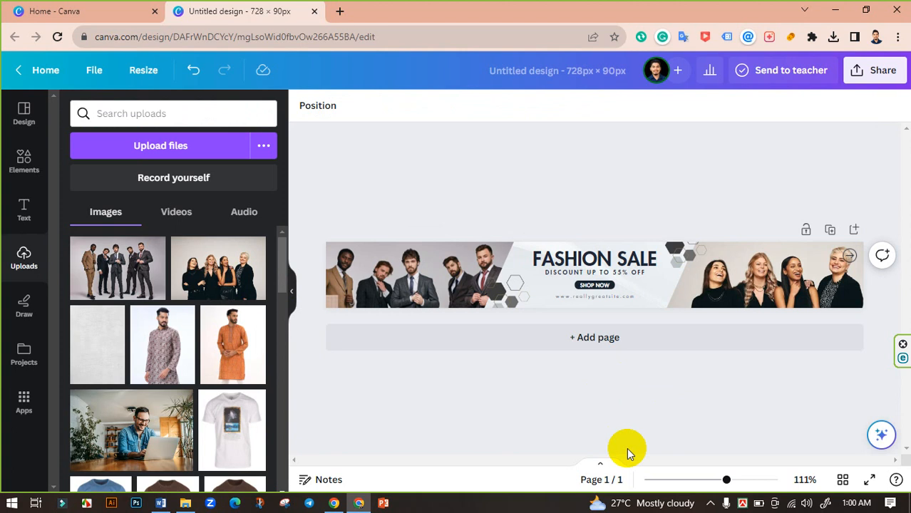
- Replace the "FASHION SALE" heading text with "SUMMER FASHION"
click(723, 478)
drag(724, 481, 747, 479)
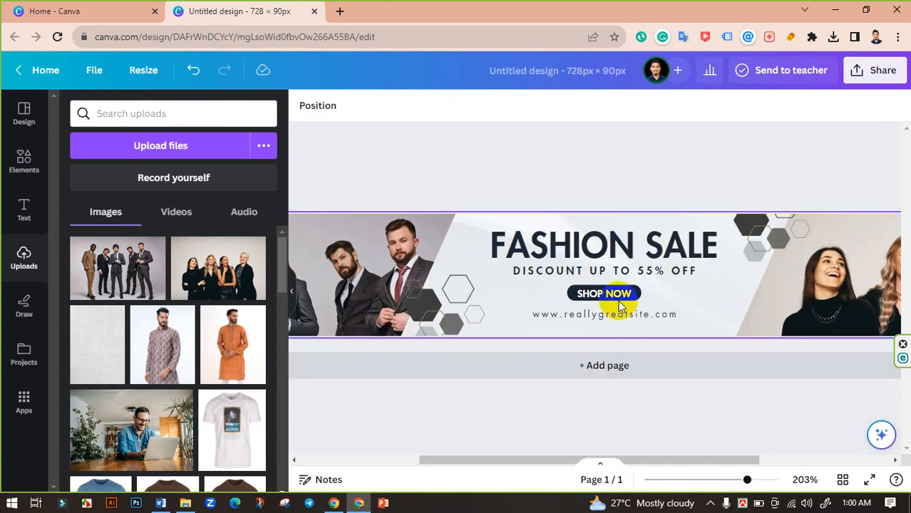
double_click(553, 246)
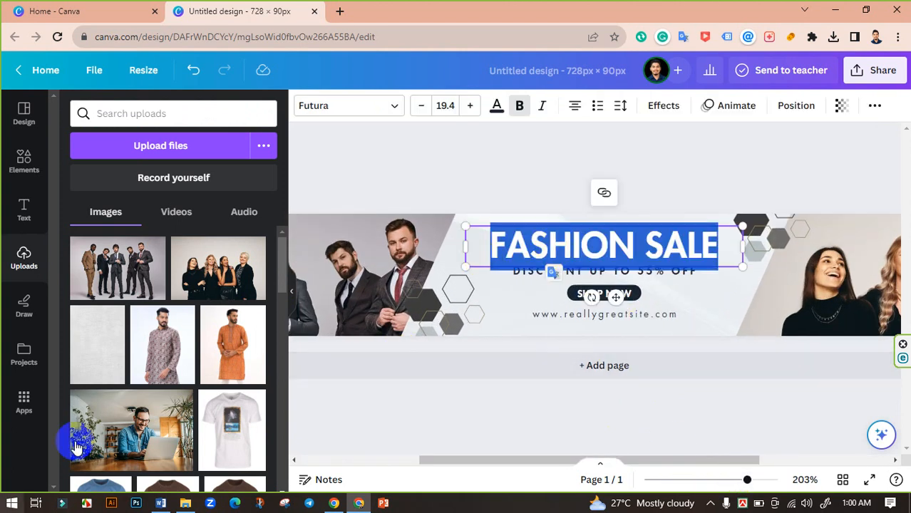
text(SUMMER )
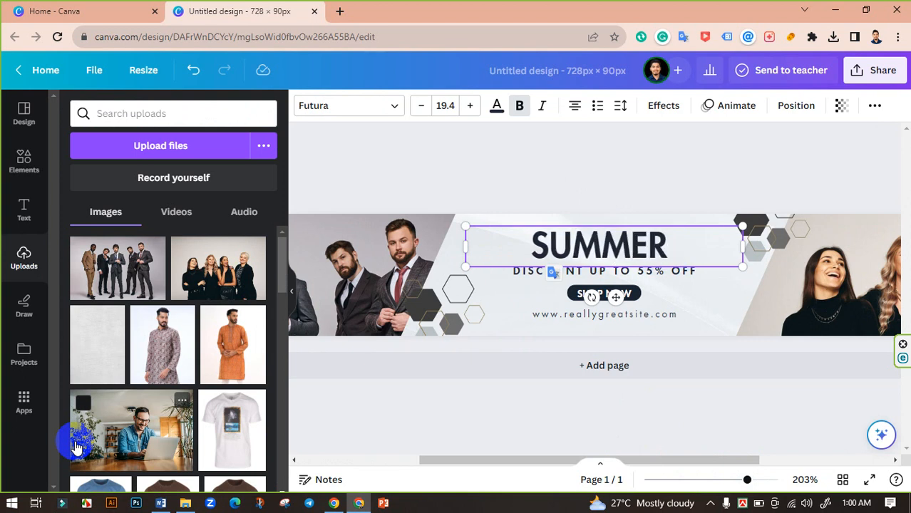
text(FASHIO)
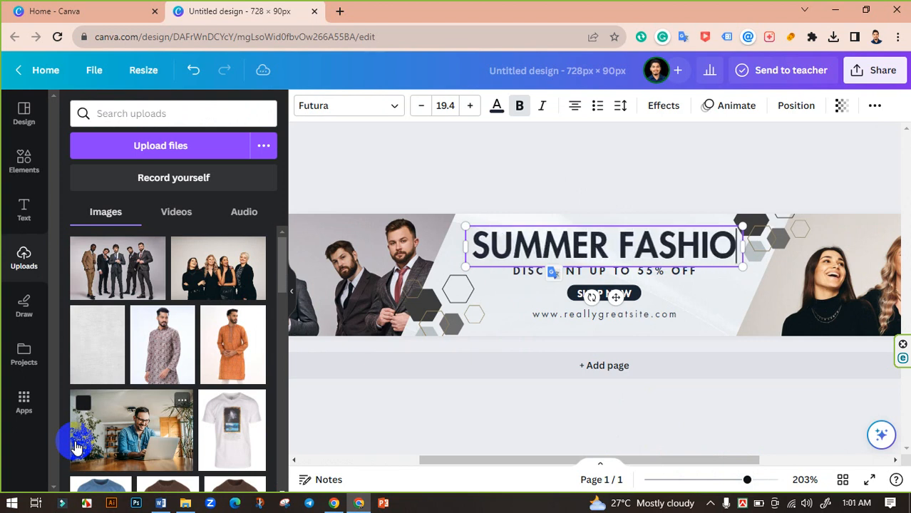
text(N)
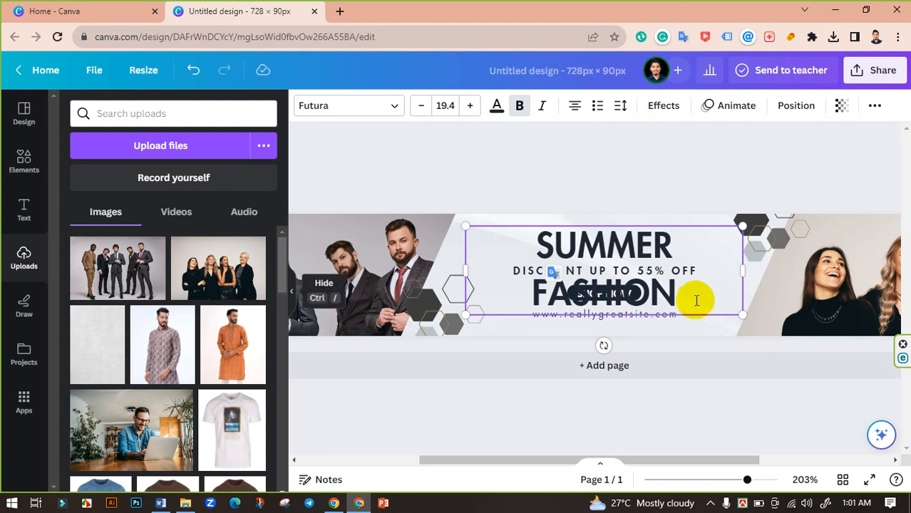
- Reduce the whole heading's font size to 18.4 so it fits on one line
drag(690, 298, 528, 240)
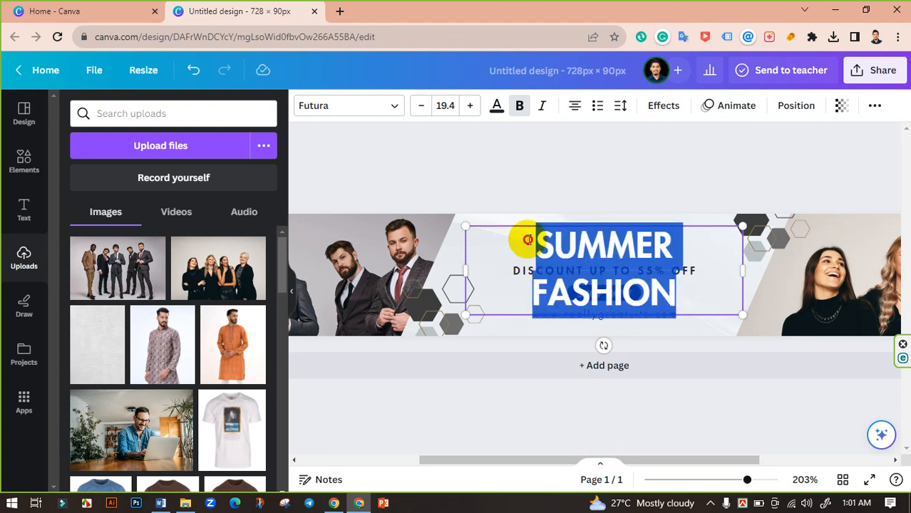
click(420, 106)
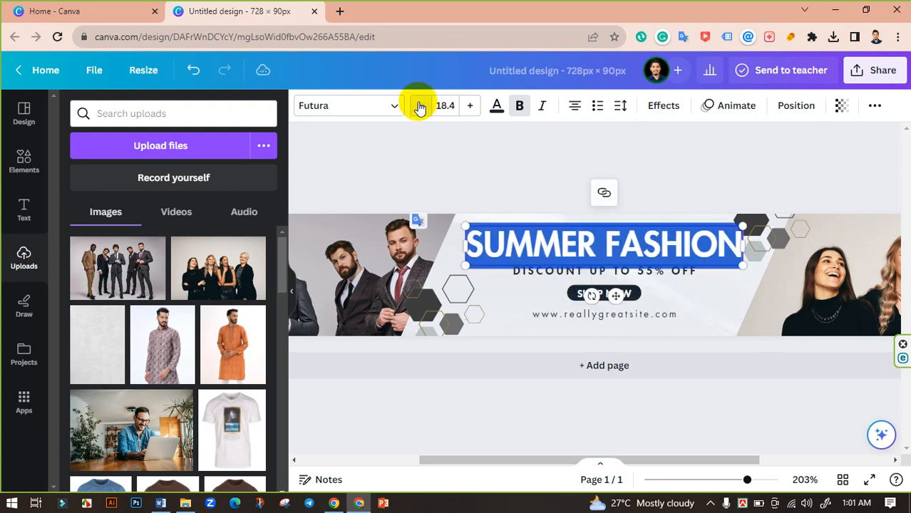
click(519, 173)
- Search the fonts for "anton" and apply the Anton font to the "SUMMER FASHION" heading
click(627, 240)
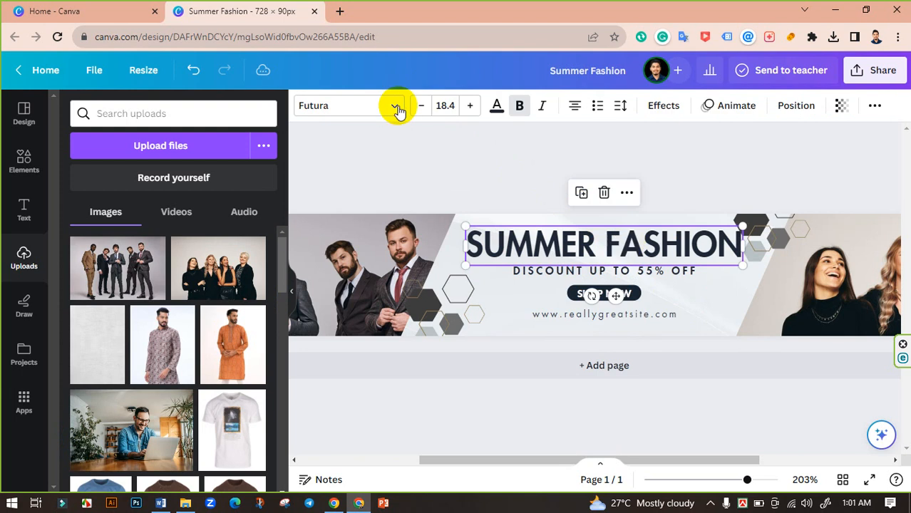
click(359, 108)
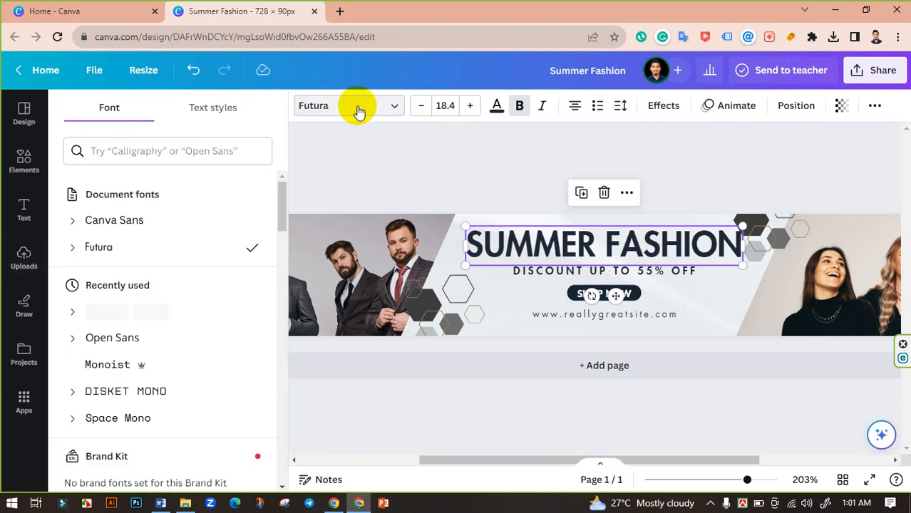
click(114, 147)
text(an)
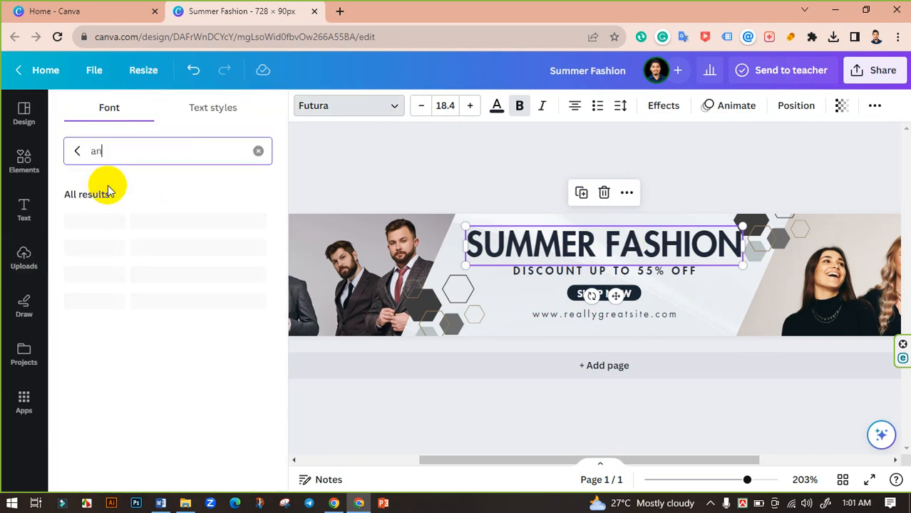
text(ton)
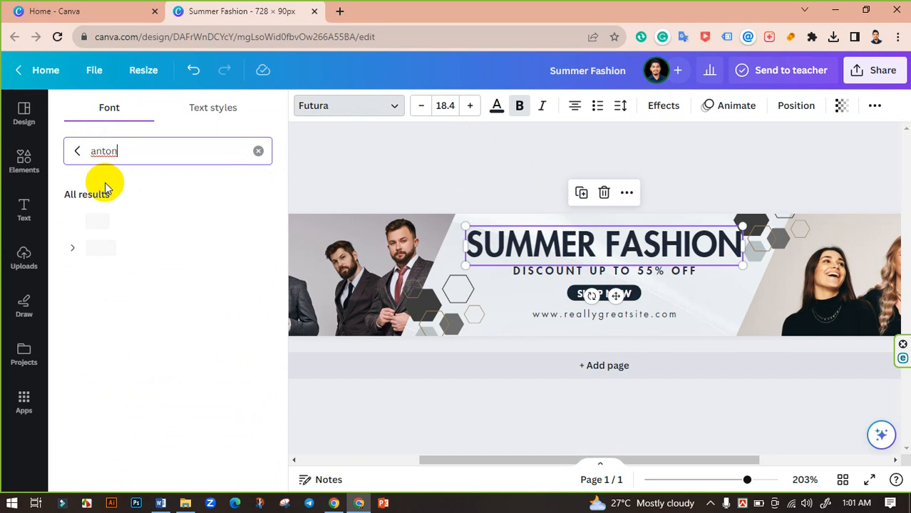
click(105, 219)
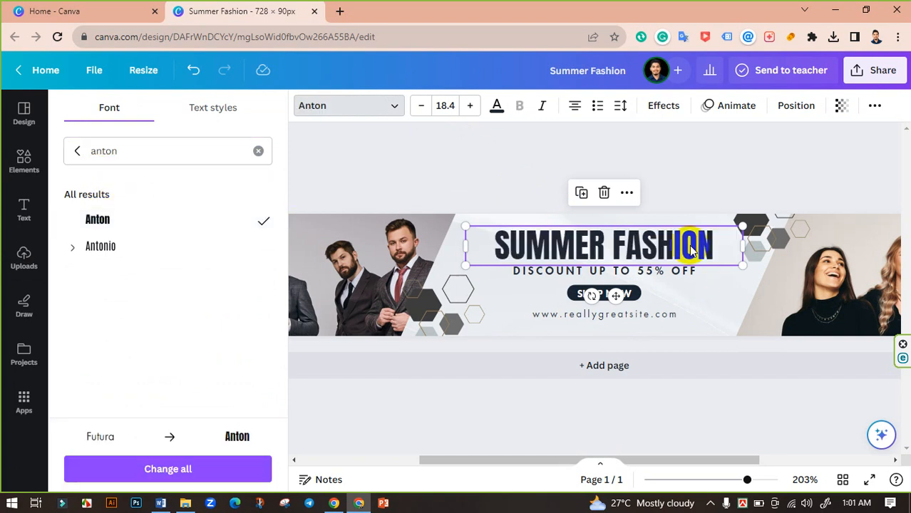
- Increase the font size of the "SUMMER FASHION" heading by 3 points
click(468, 106)
click(468, 106)
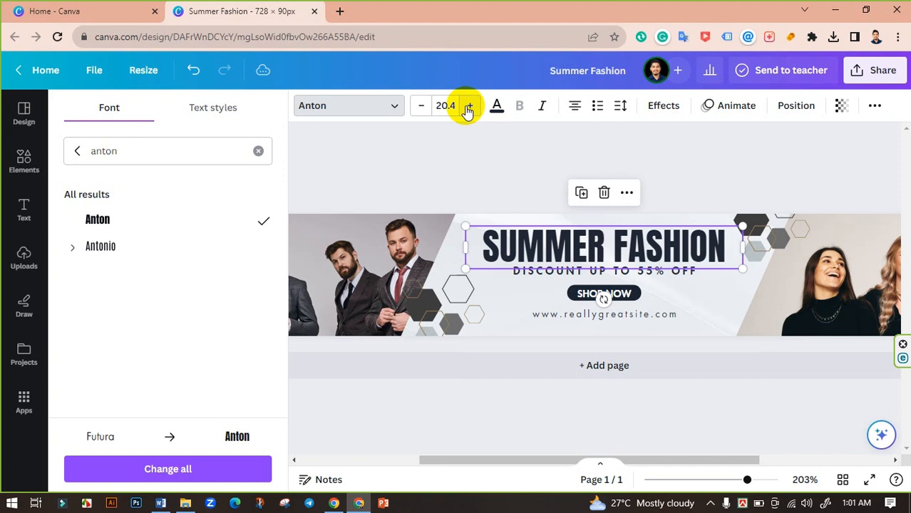
click(469, 107)
click(518, 170)
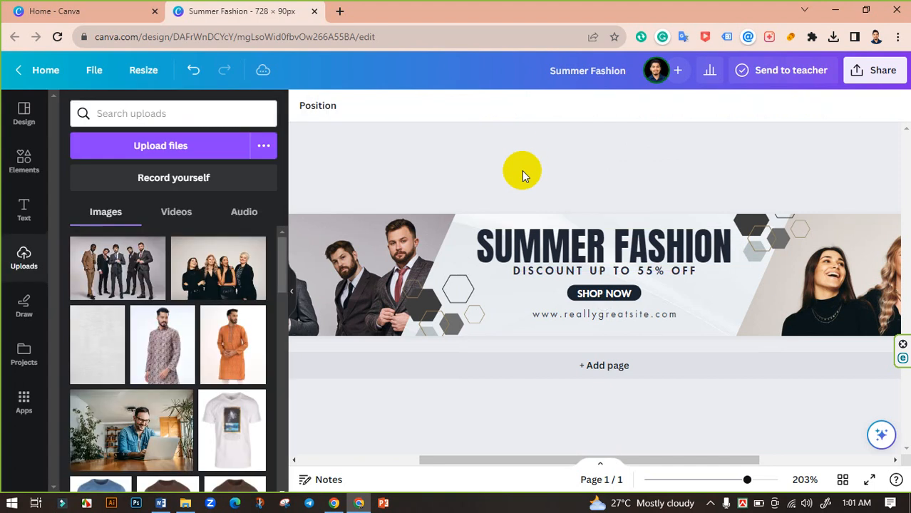
- Move the "DISCOUNT UP TO 55% OFF" line slightly down so it clears the enlarged heading
click(609, 272)
click(609, 271)
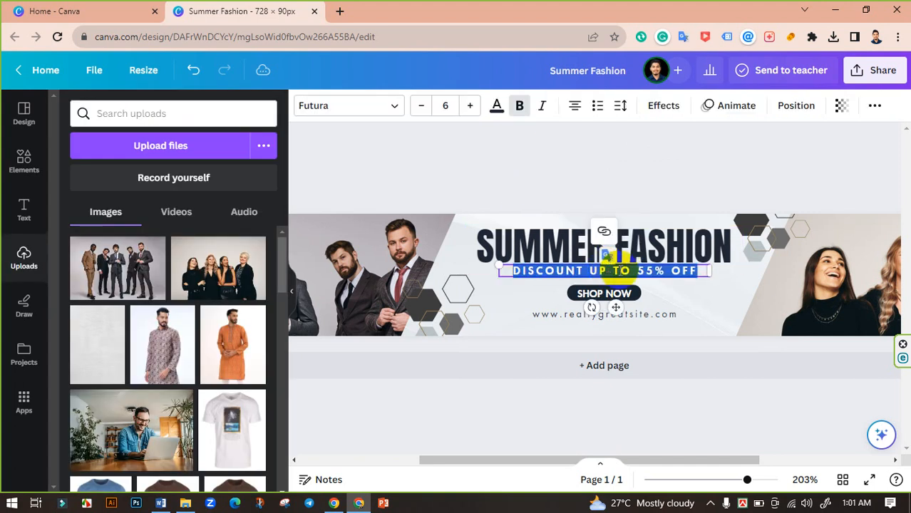
click(544, 206)
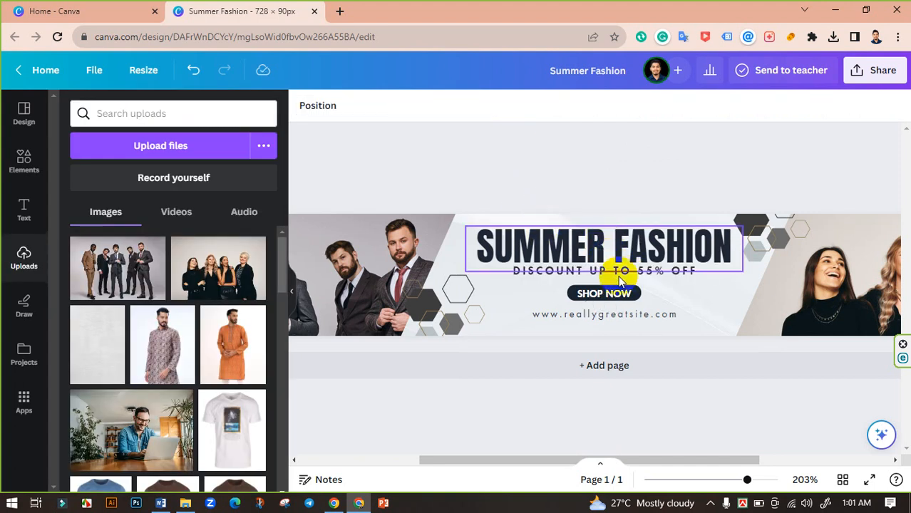
drag(611, 271, 611, 275)
- Change the discount percentage in the line below the heading to 70%
click(653, 278)
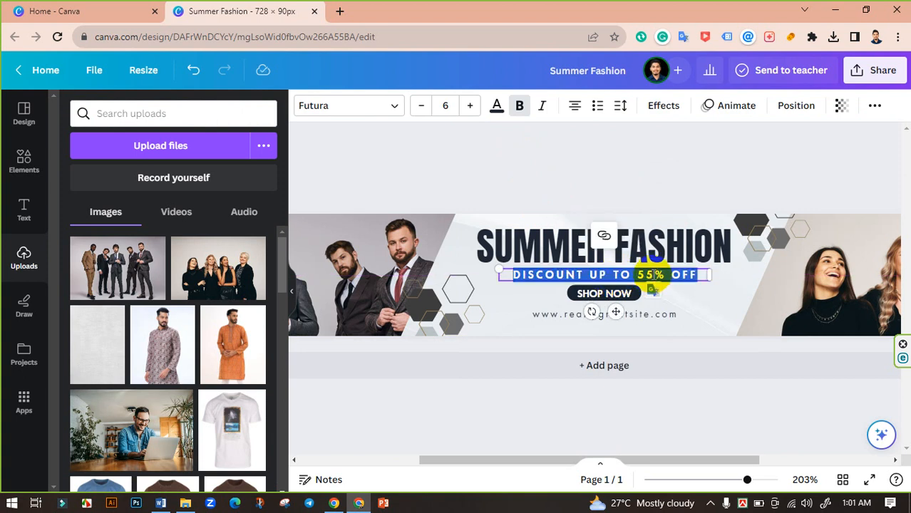
click(650, 275)
drag(652, 275, 637, 274)
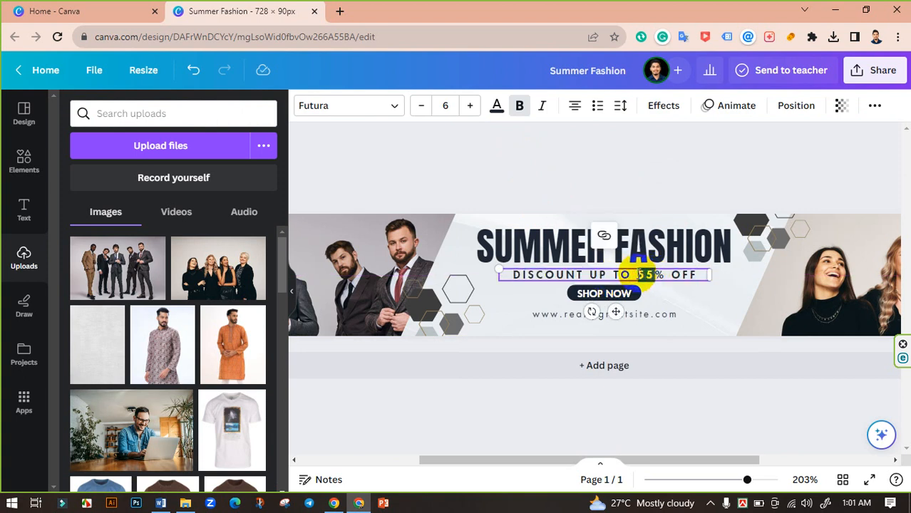
text(70)
click(590, 192)
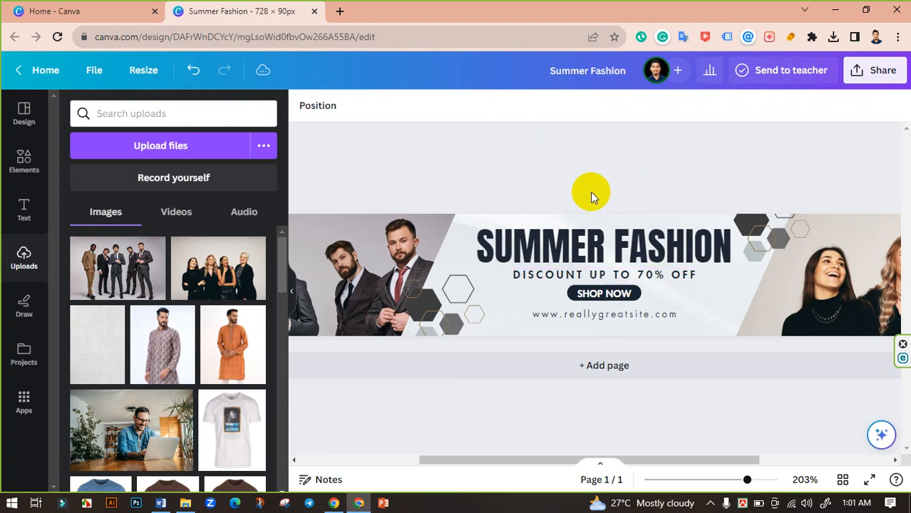
double_click(605, 315)
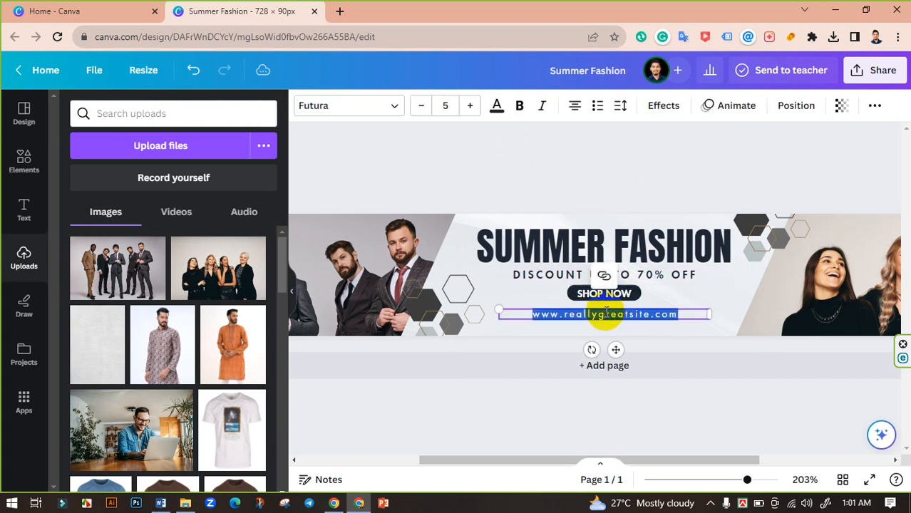
drag(605, 315, 601, 313)
click(615, 314)
triple_click(615, 314)
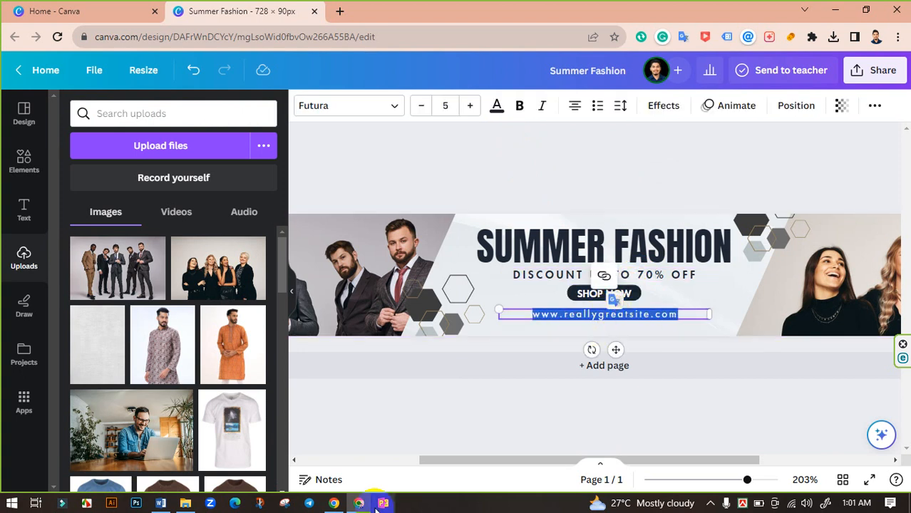
text(ww)
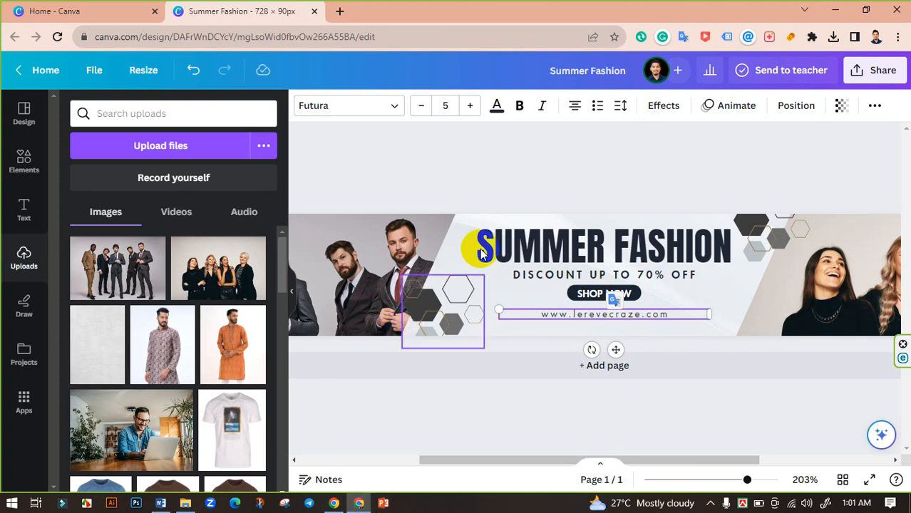
click(532, 179)
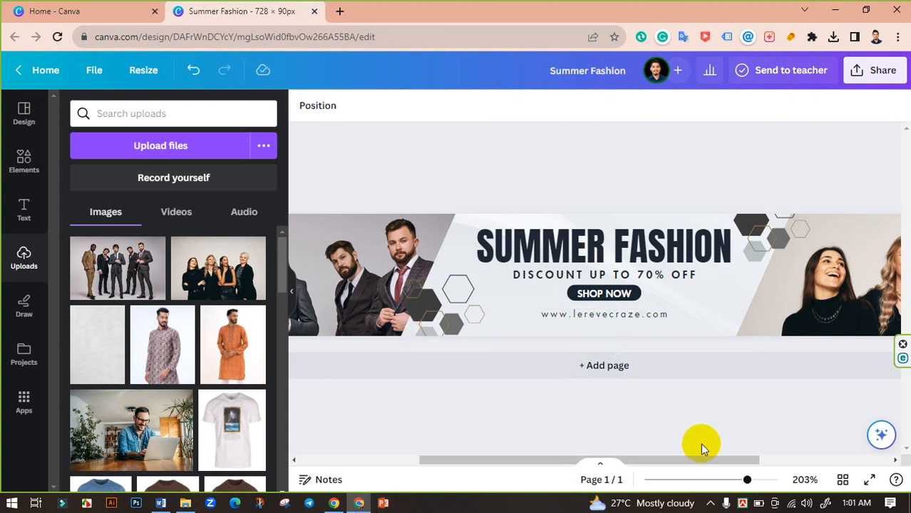
- Rename the design as "728/90 Pixel banner ads Design"
mouse_move(747, 480)
mouse_down()
mouse_move(722, 481)
mouse_move(730, 483)
mouse_up()
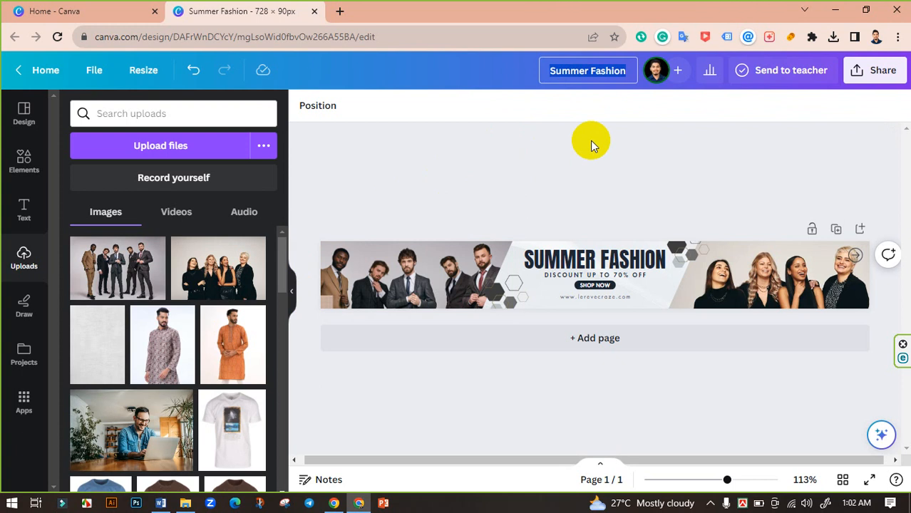
text(728/)
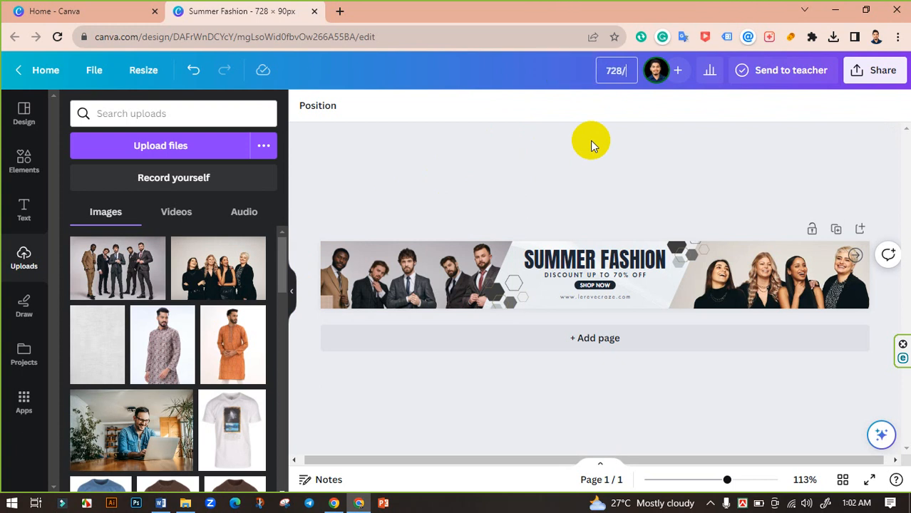
text(90 P)
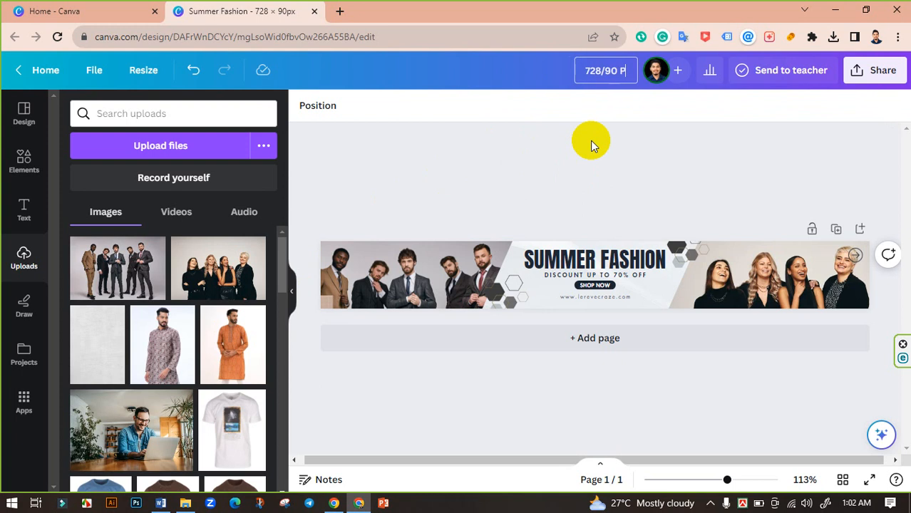
text(ixel banne)
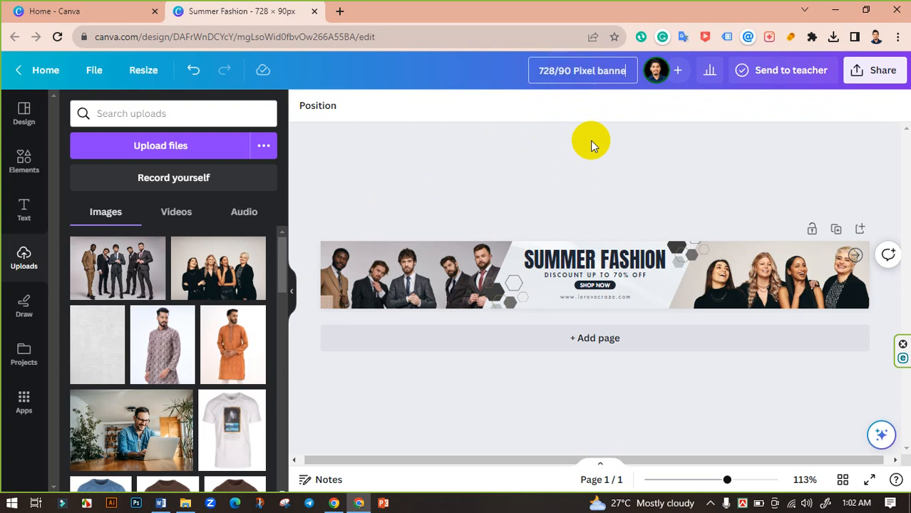
text(r ads)
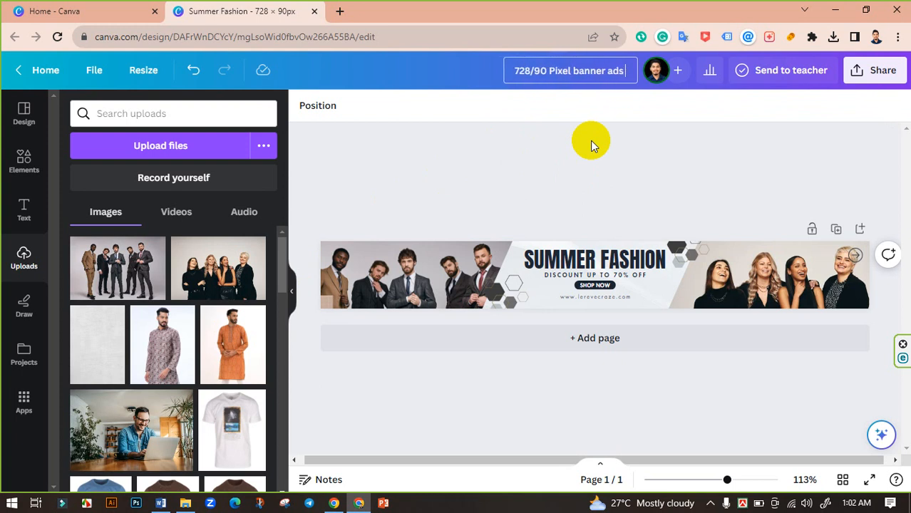
text( Design)
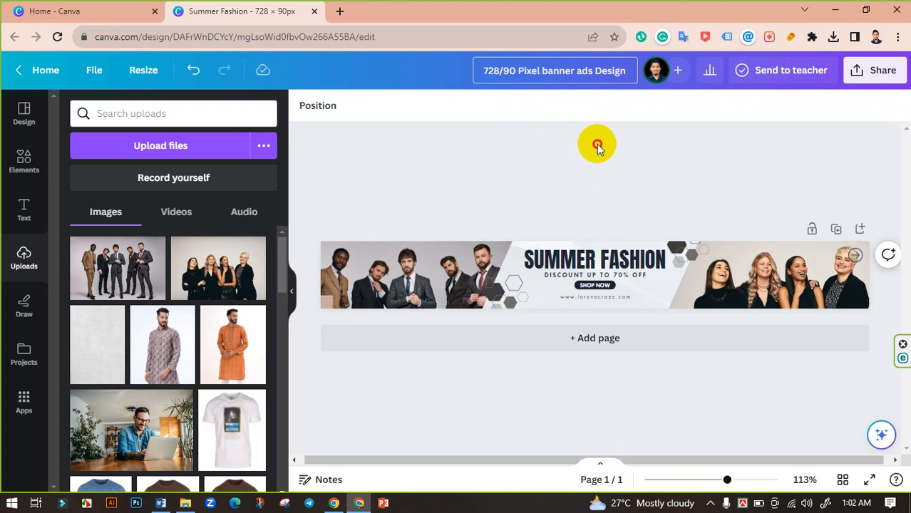
click(596, 143)
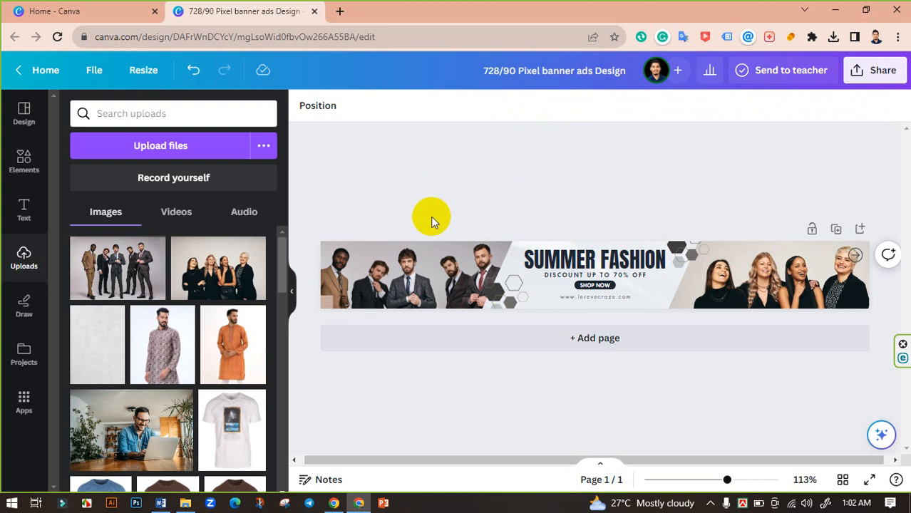
- Collapse the uploads list for a full view of the banner and download the design as a PNG at 728 × 90 px
click(294, 289)
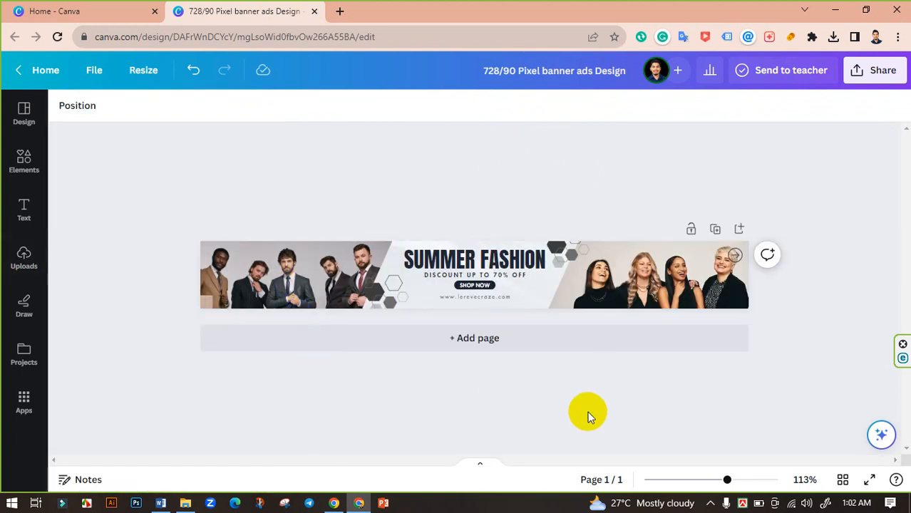
click(734, 481)
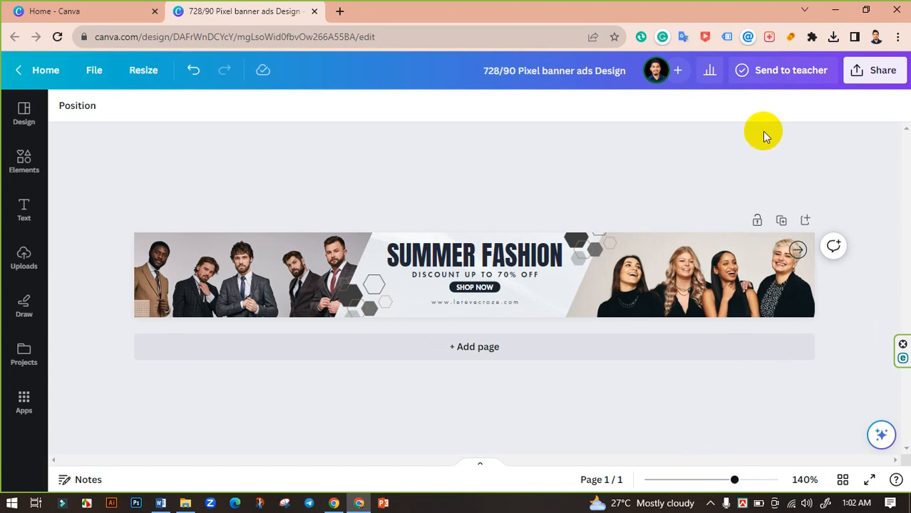
click(872, 70)
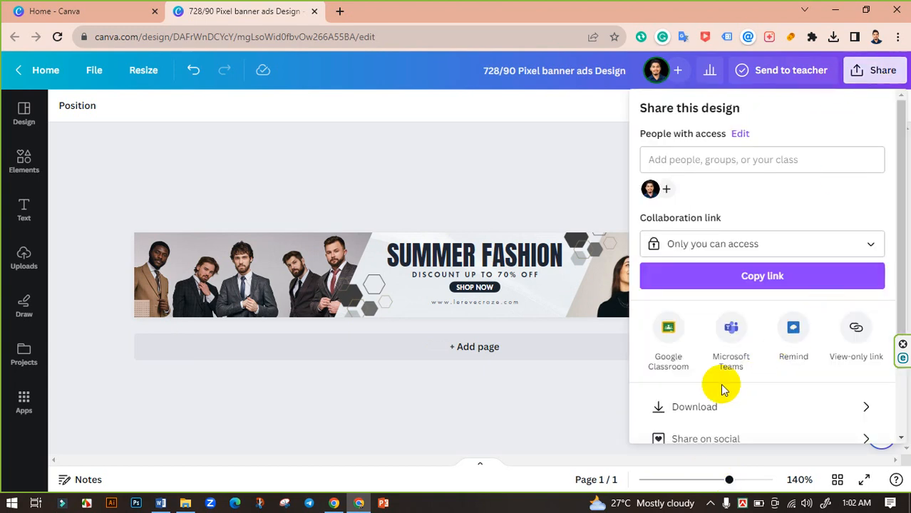
click(688, 412)
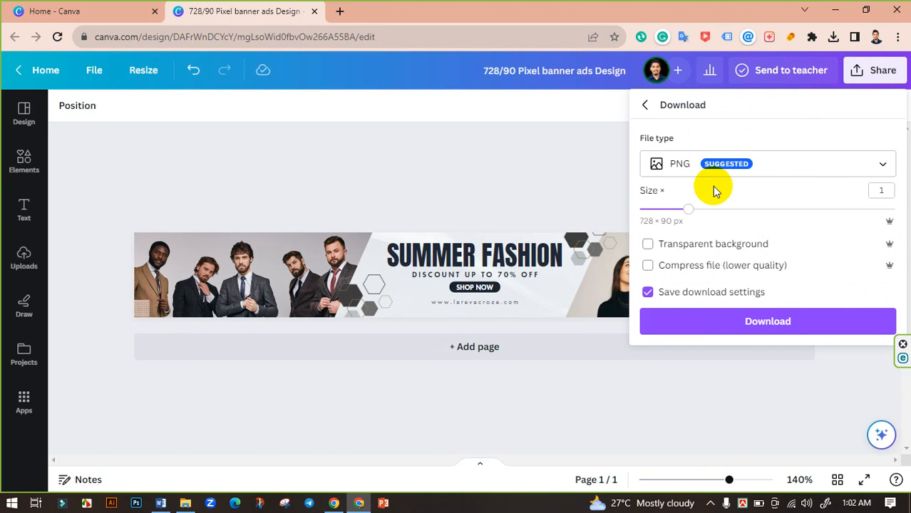
click(775, 330)
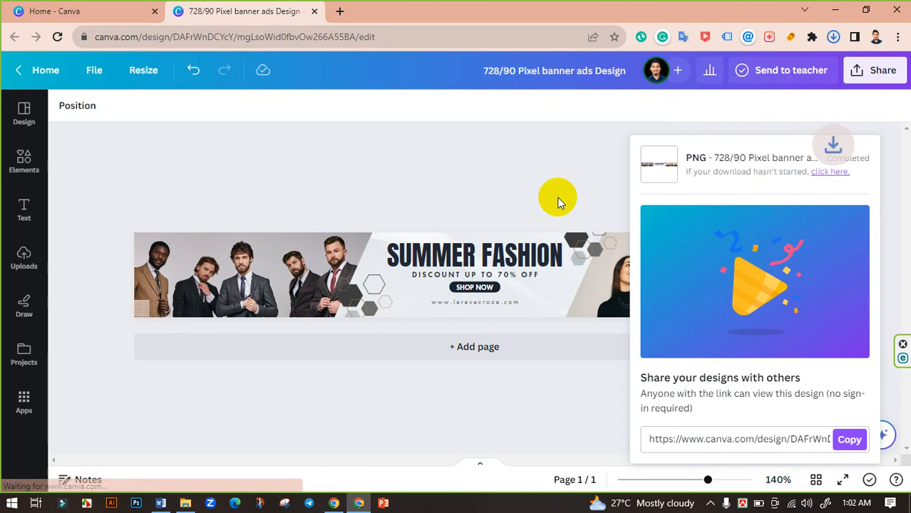
- Download the design again as a JPG at 728 × 90 px with quality 80
click(857, 82)
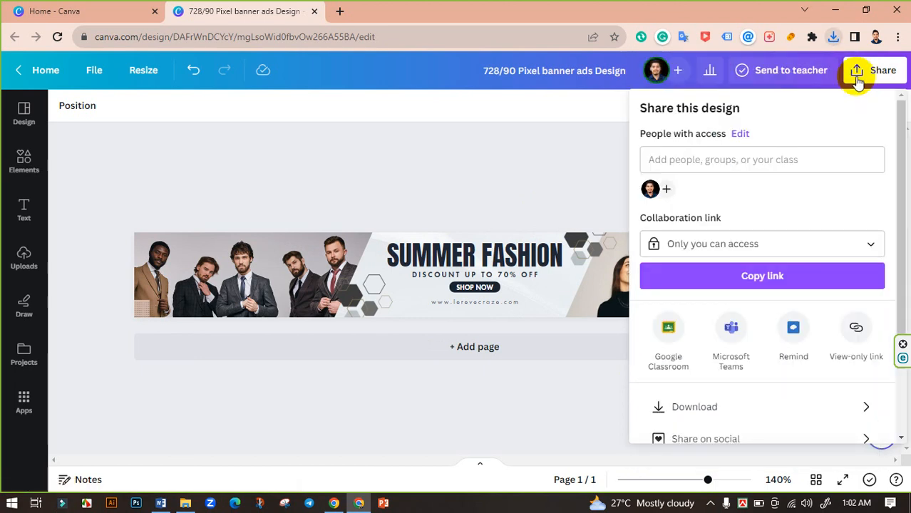
click(686, 405)
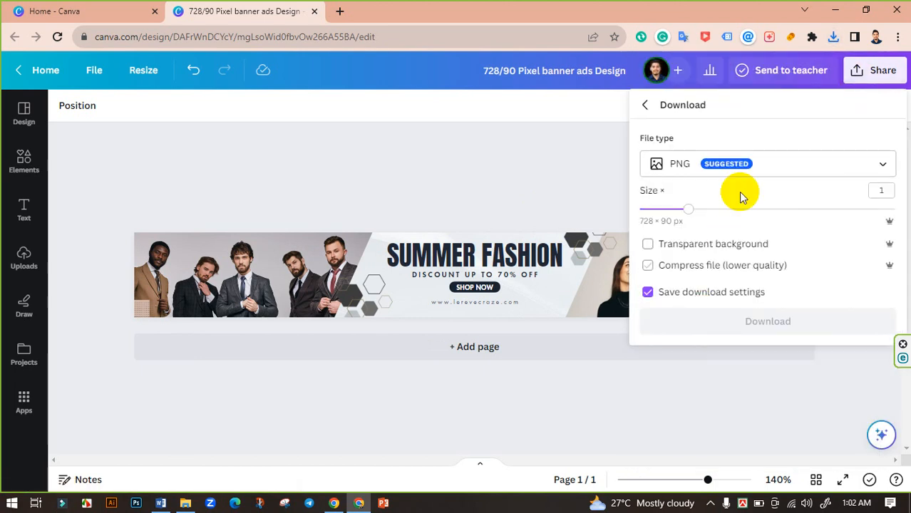
click(765, 163)
click(694, 206)
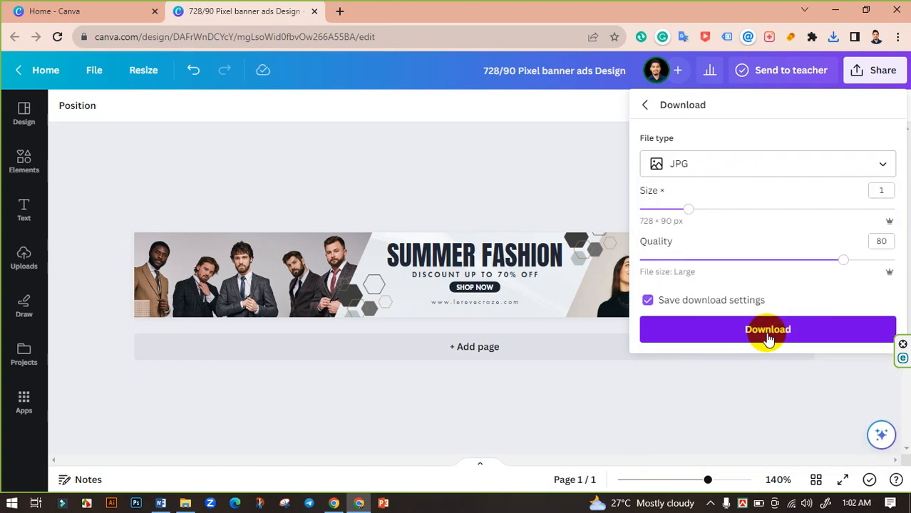
click(768, 343)
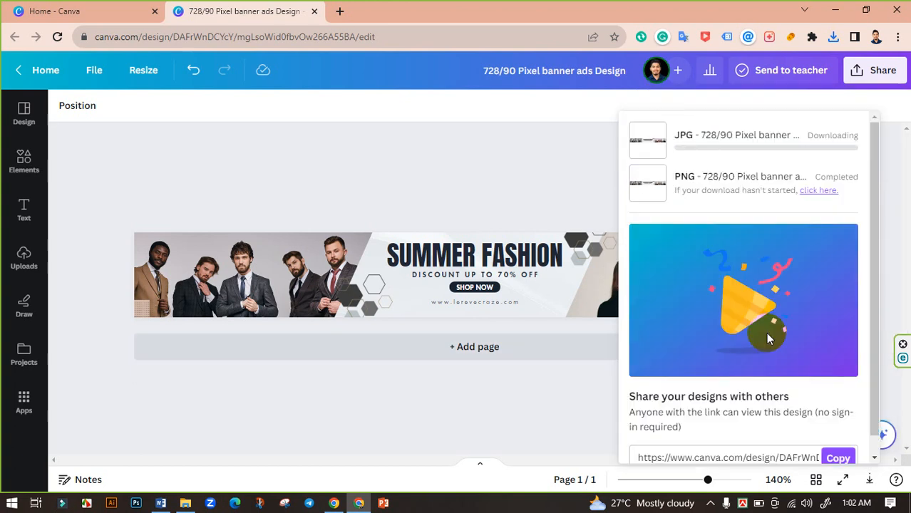
click(318, 163)
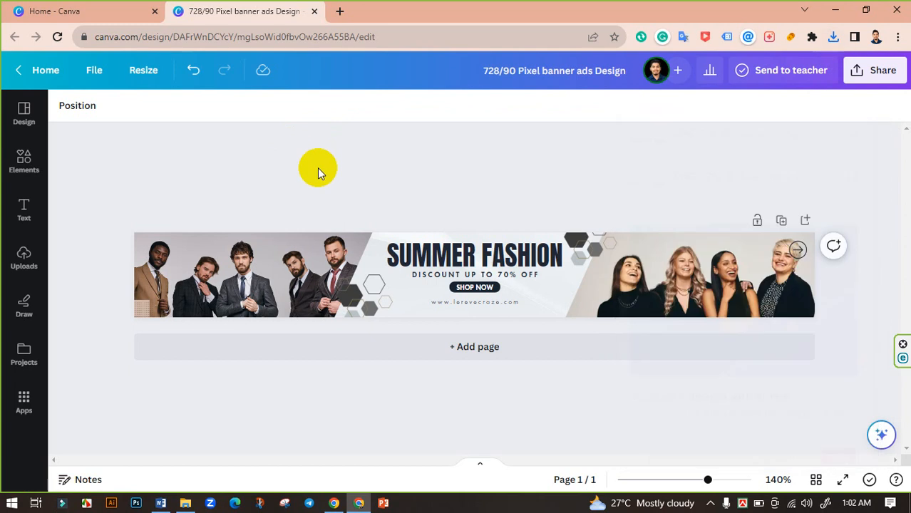
- Switch to File Explorer's Downloads folder and view the exported "72890 Pixel banner ads Design.png" at enlarged and normal size
click(191, 503)
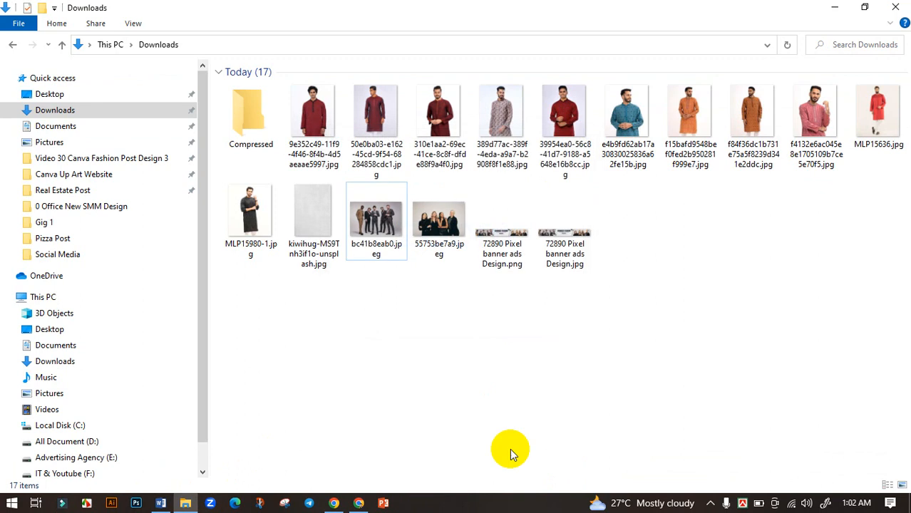
double_click(496, 227)
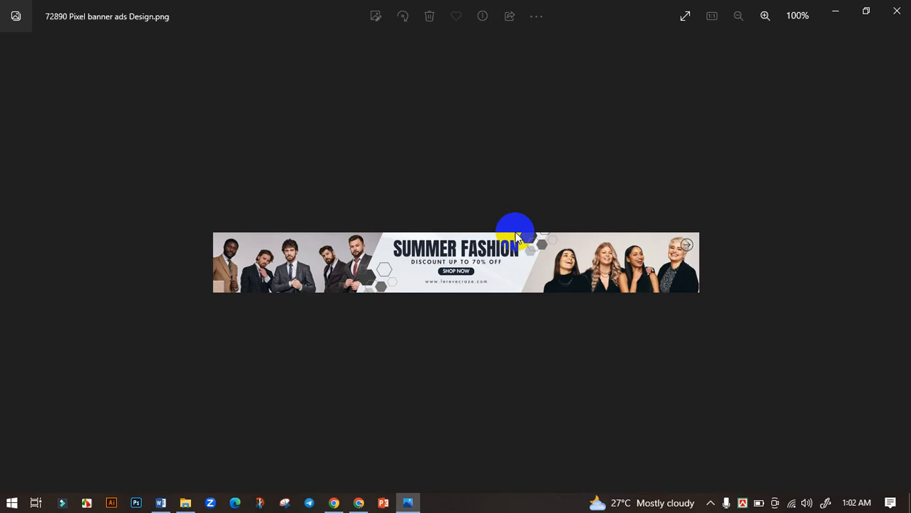
double_click(467, 331)
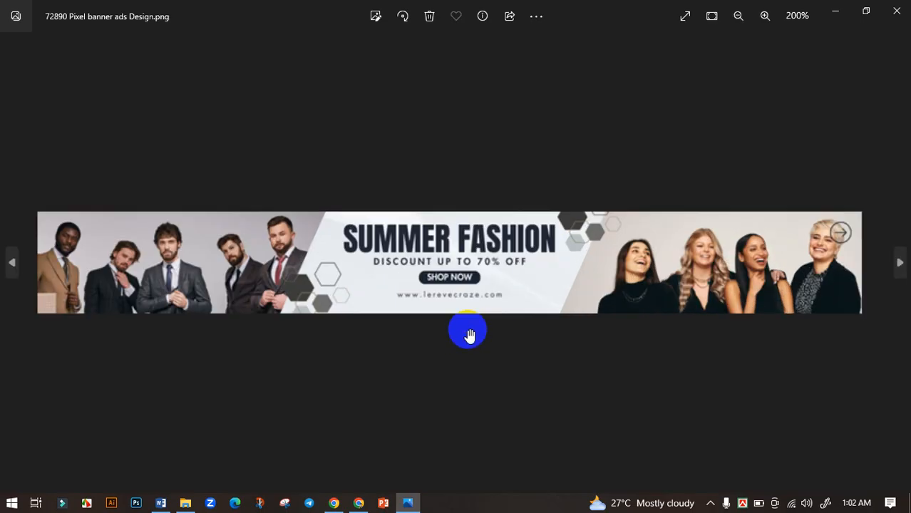
double_click(542, 312)
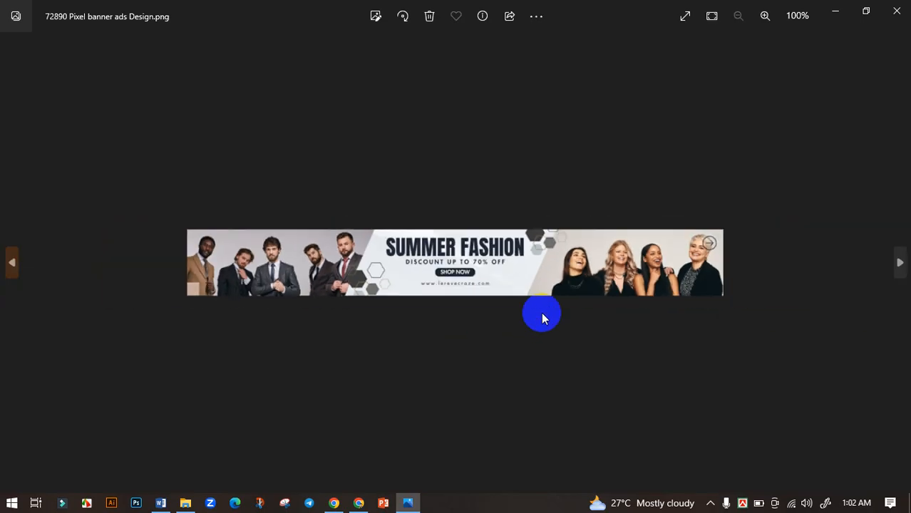
click(895, 10)
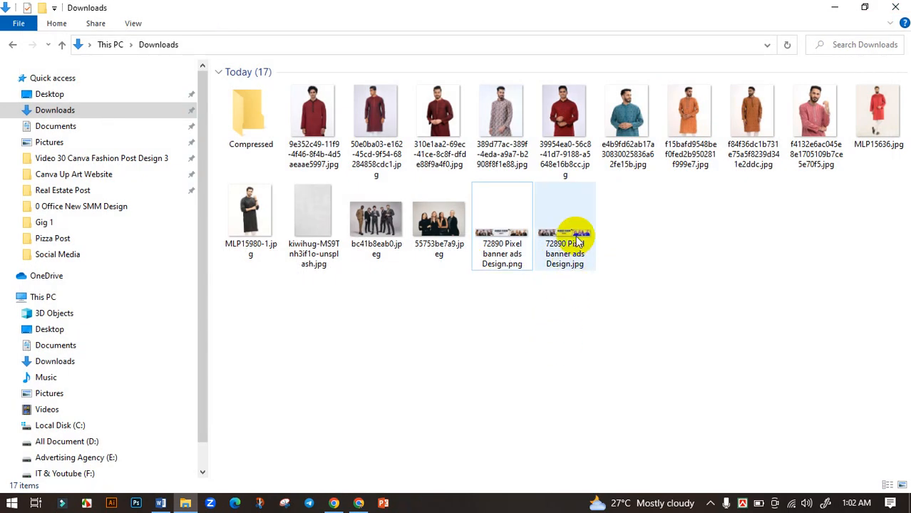
- Reopen the exported PNG banner and examine it at 200% magnification
click(578, 242)
click(522, 240)
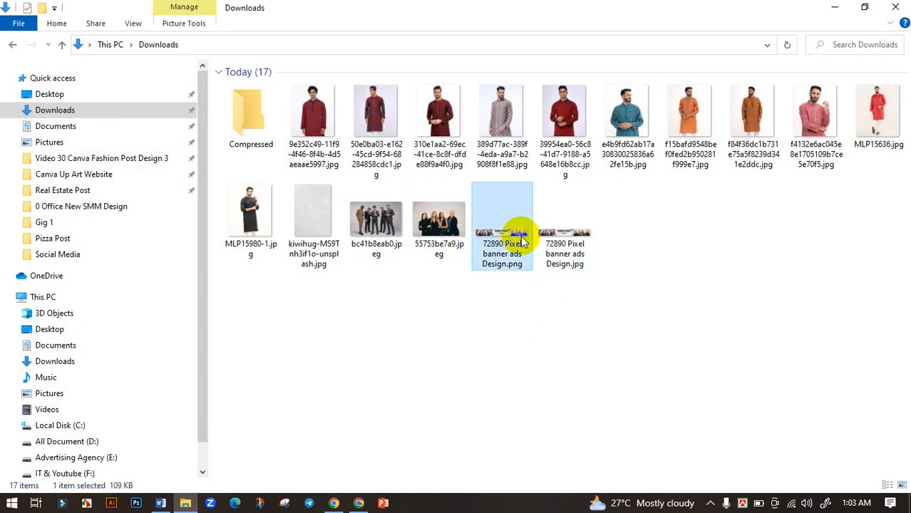
double_click(521, 240)
scroll(508, 251, up, 2)
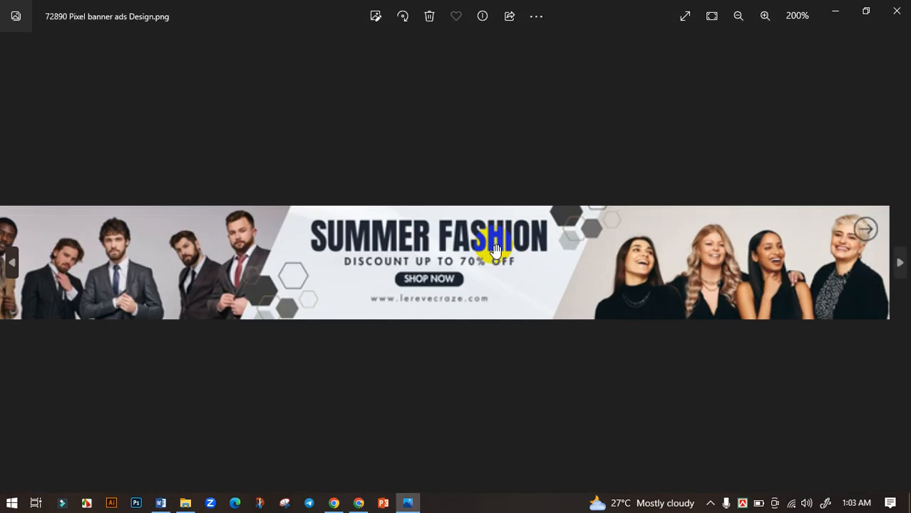
- Return the banner preview to 100%, close it, and check the exported PNG's pixel dimensions in its file properties
scroll(508, 251, down, 2)
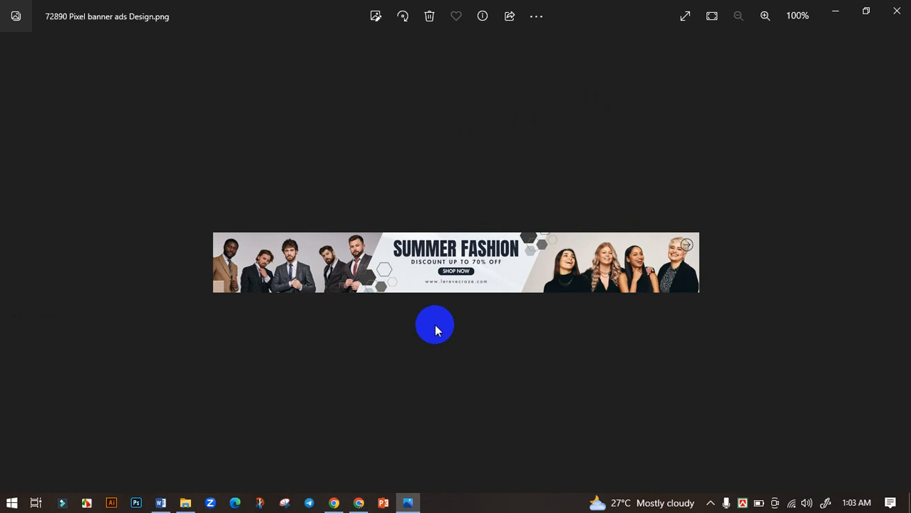
click(895, 10)
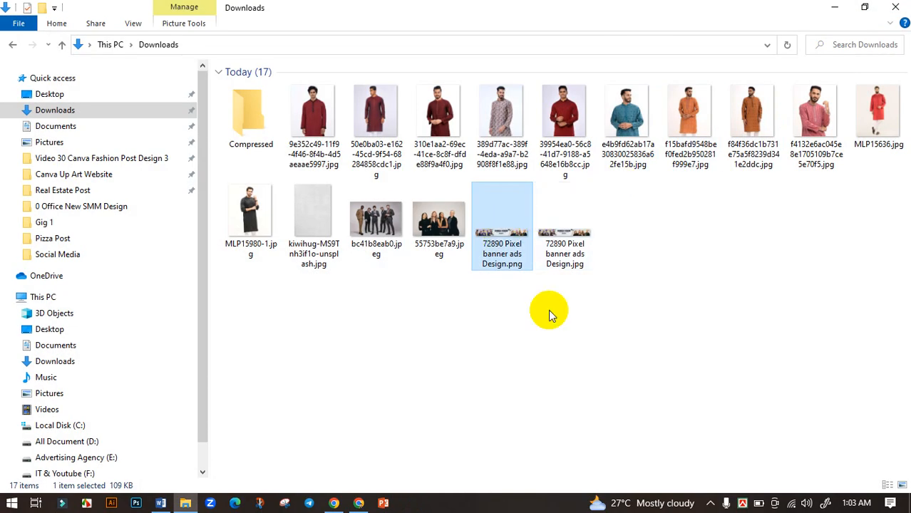
right_click(502, 228)
click(540, 481)
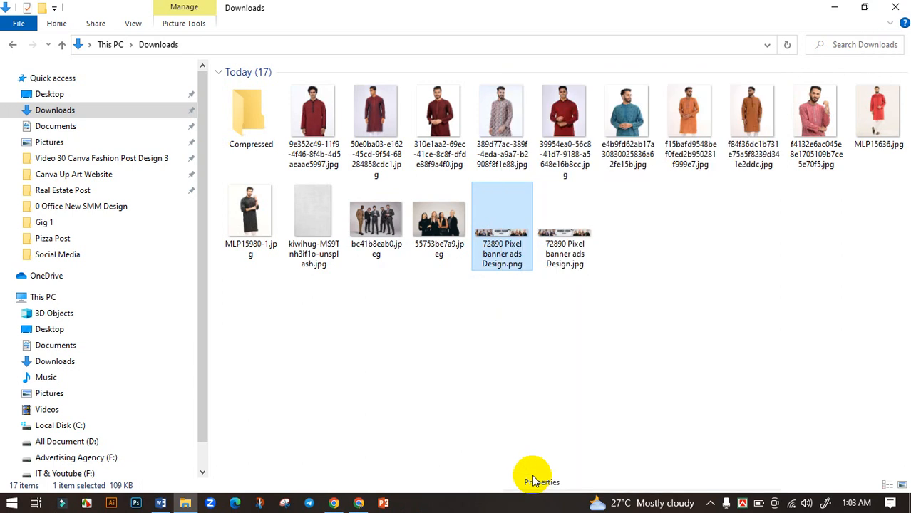
click(591, 179)
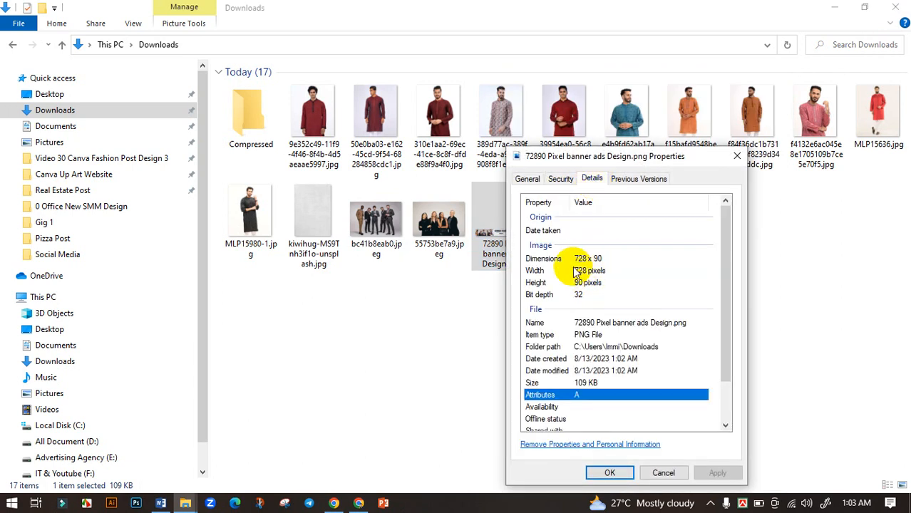
click(736, 162)
click(534, 299)
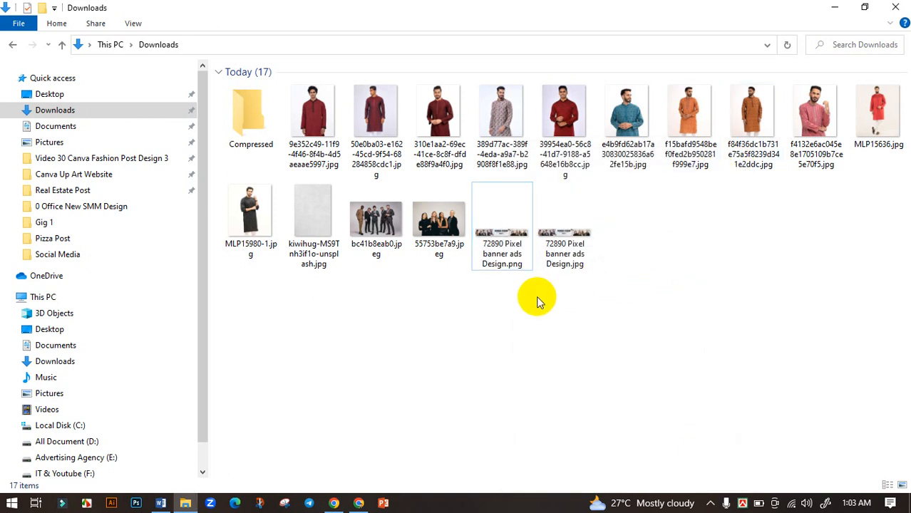
- View the exported PNG banner once more at normal size and switch back to the banner design in Canva
click(509, 230)
double_click(516, 234)
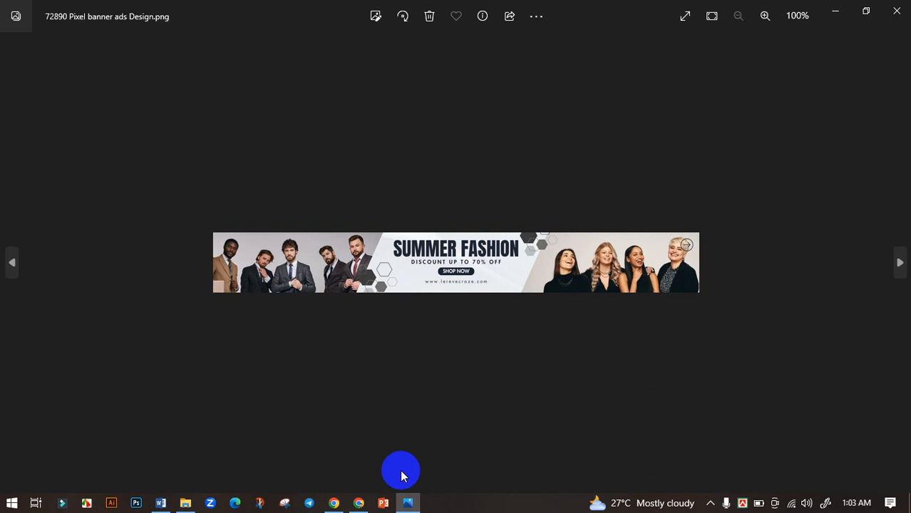
click(359, 503)
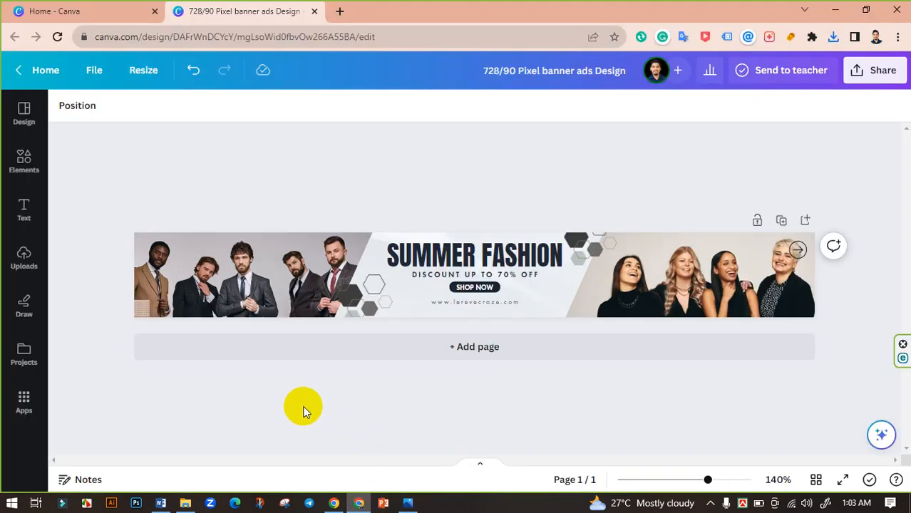